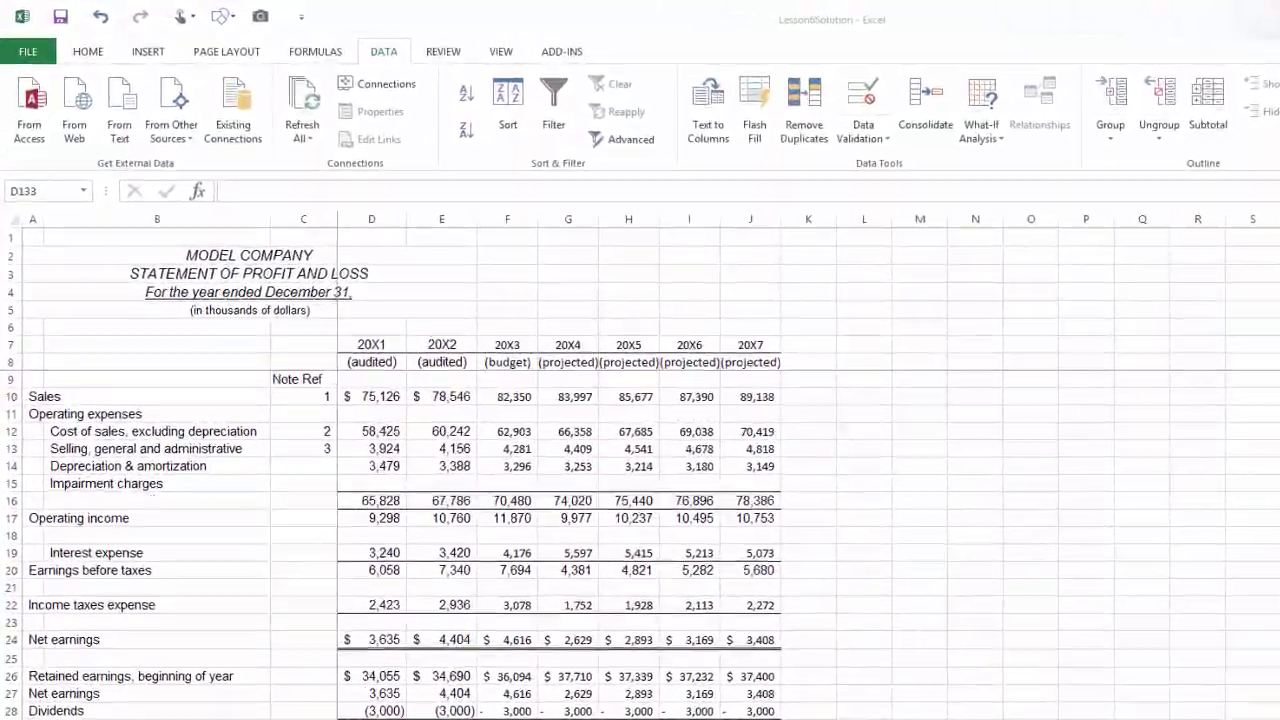
Open the H13 formula for in-cell editing, and disable the advanced option that allows editing directly in cells
left_click(467, 401)
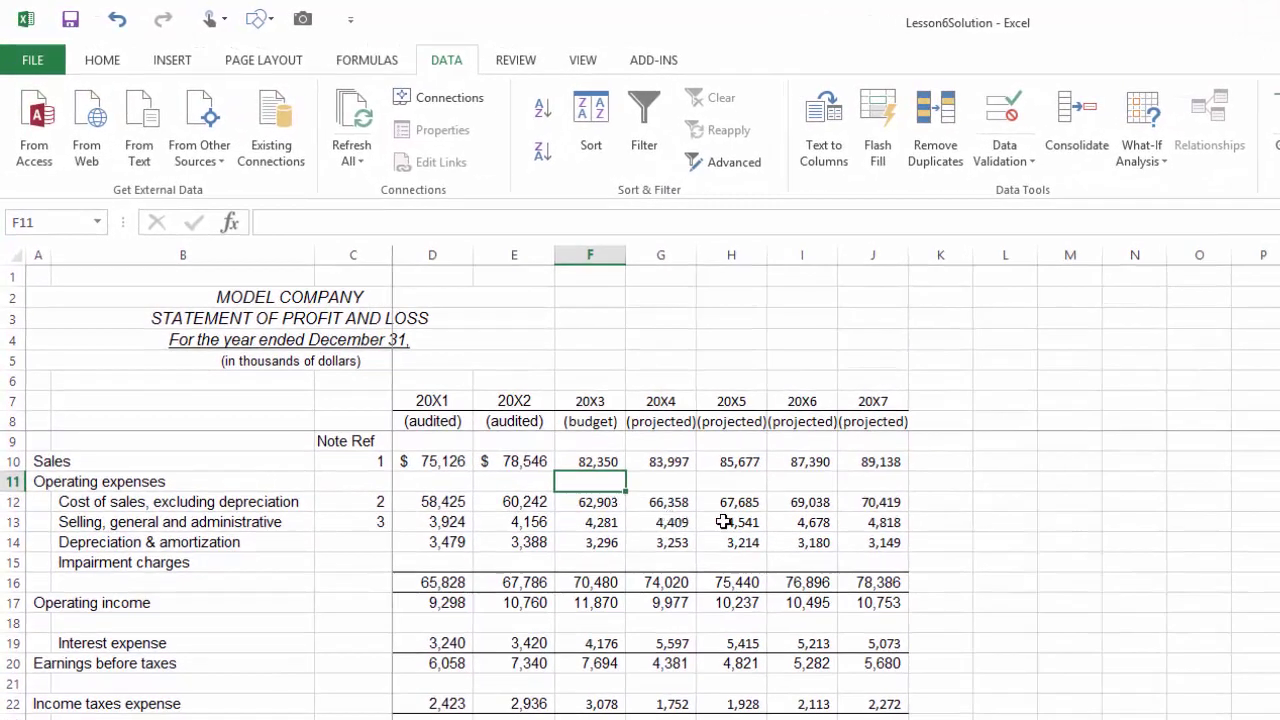
double_click(745, 523)
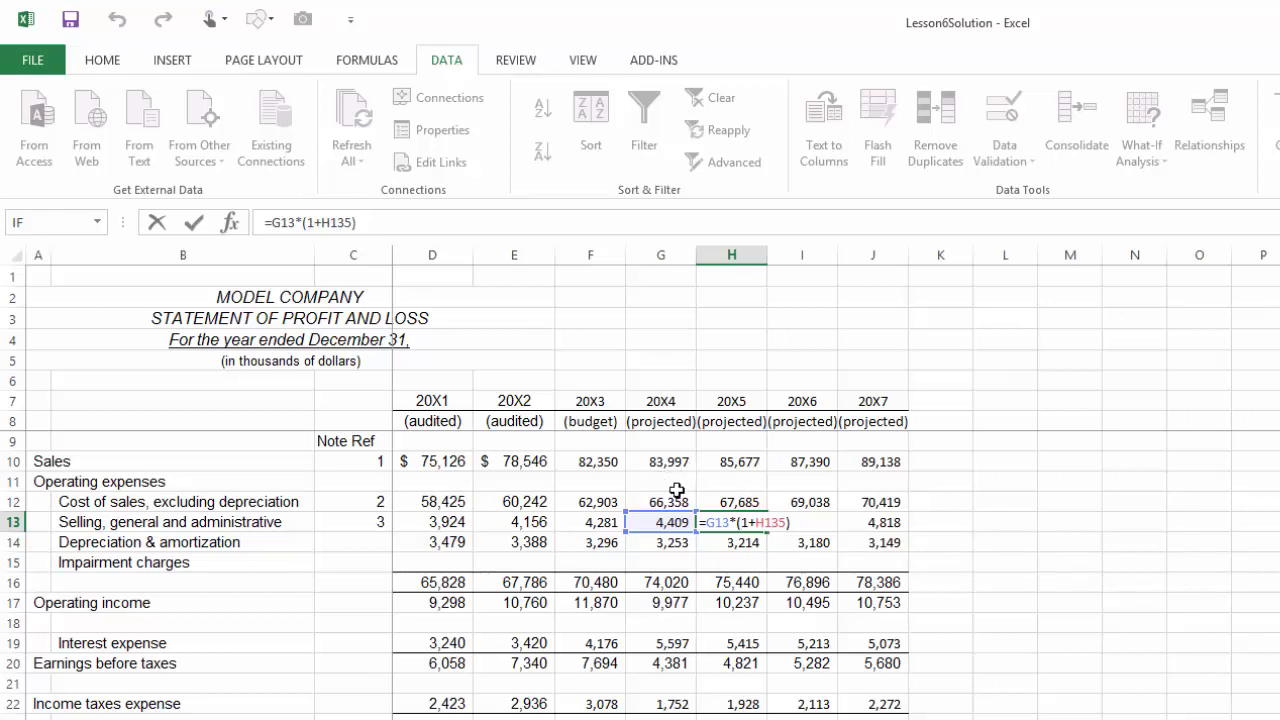
left_click(33, 62)
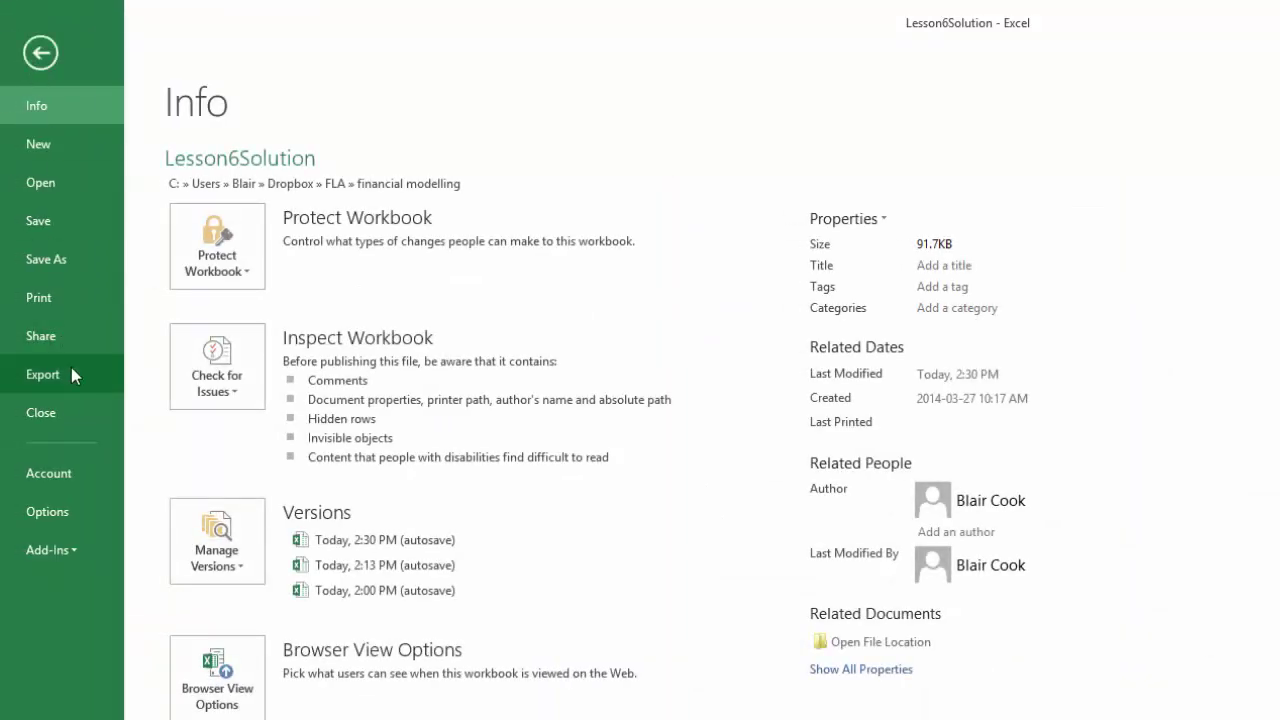
left_click(69, 511)
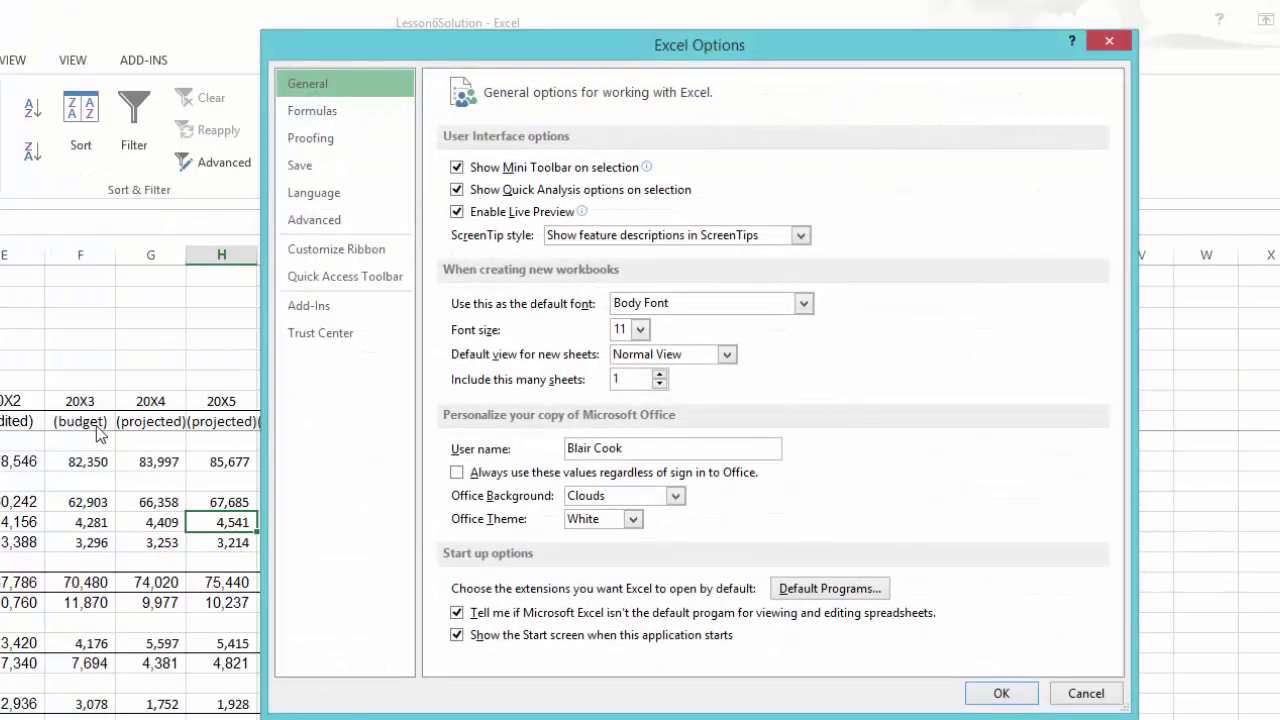
left_click(308, 222)
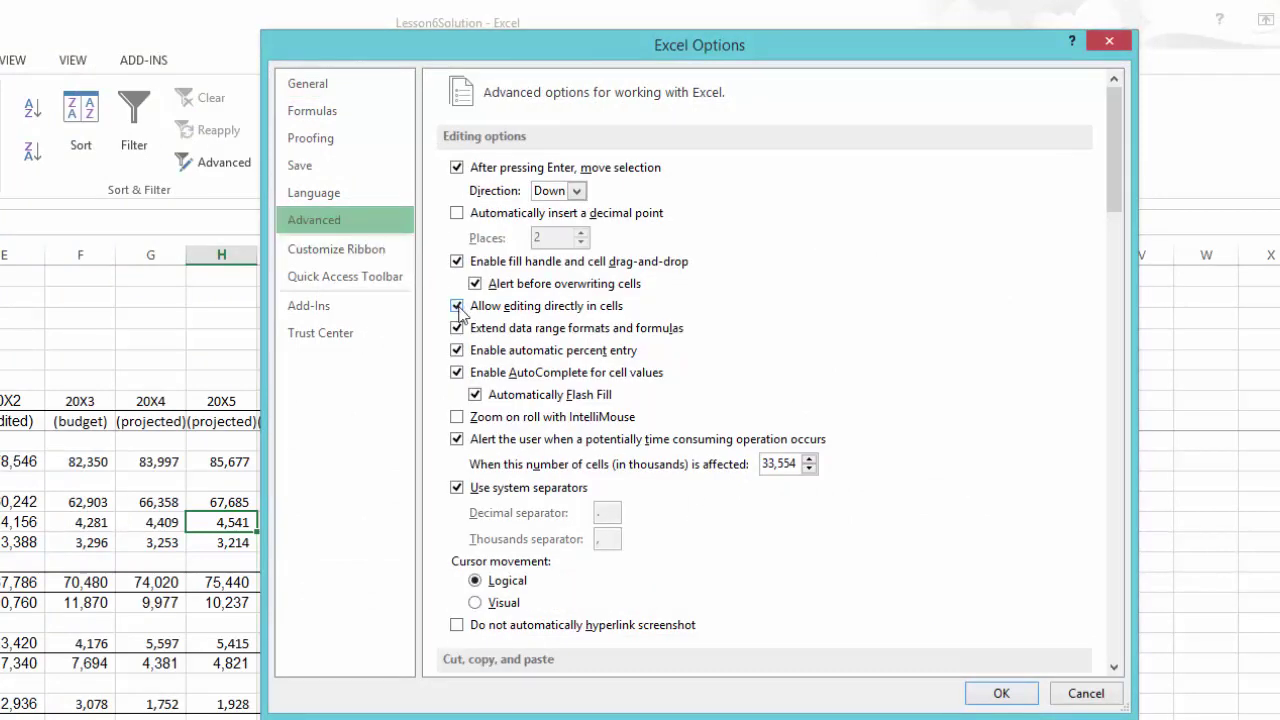
left_click(457, 306)
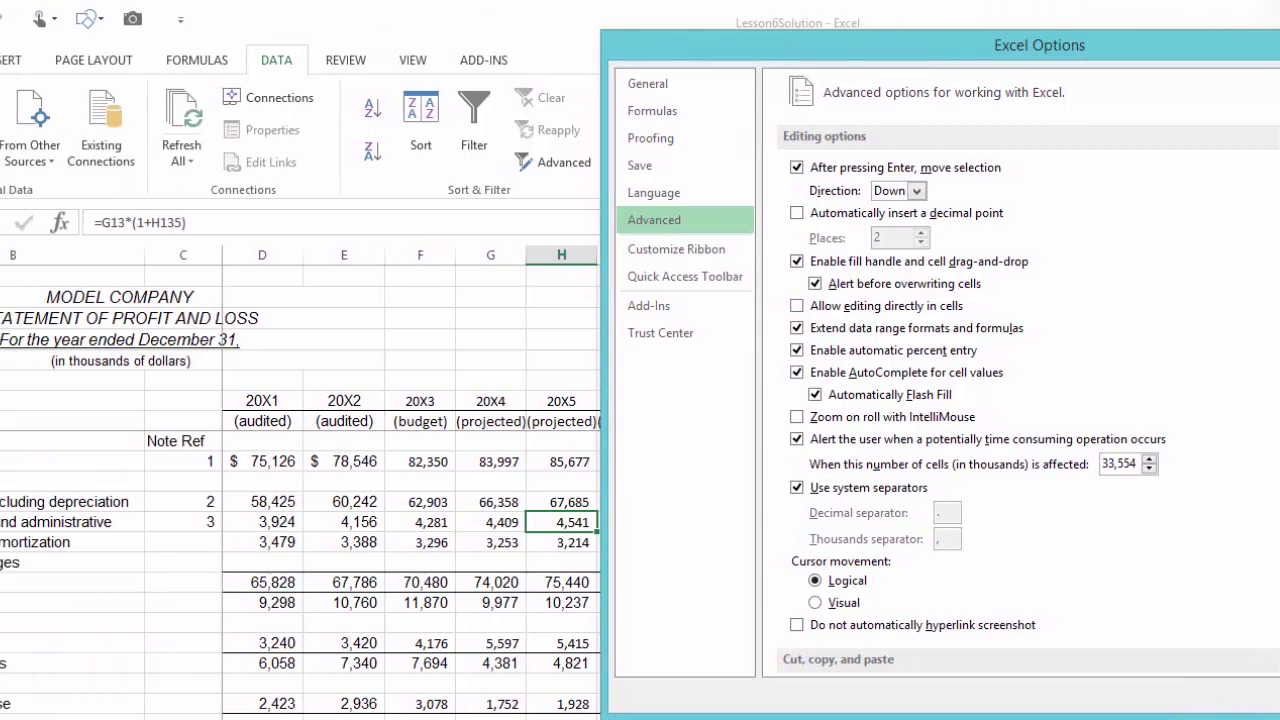
key("Return")
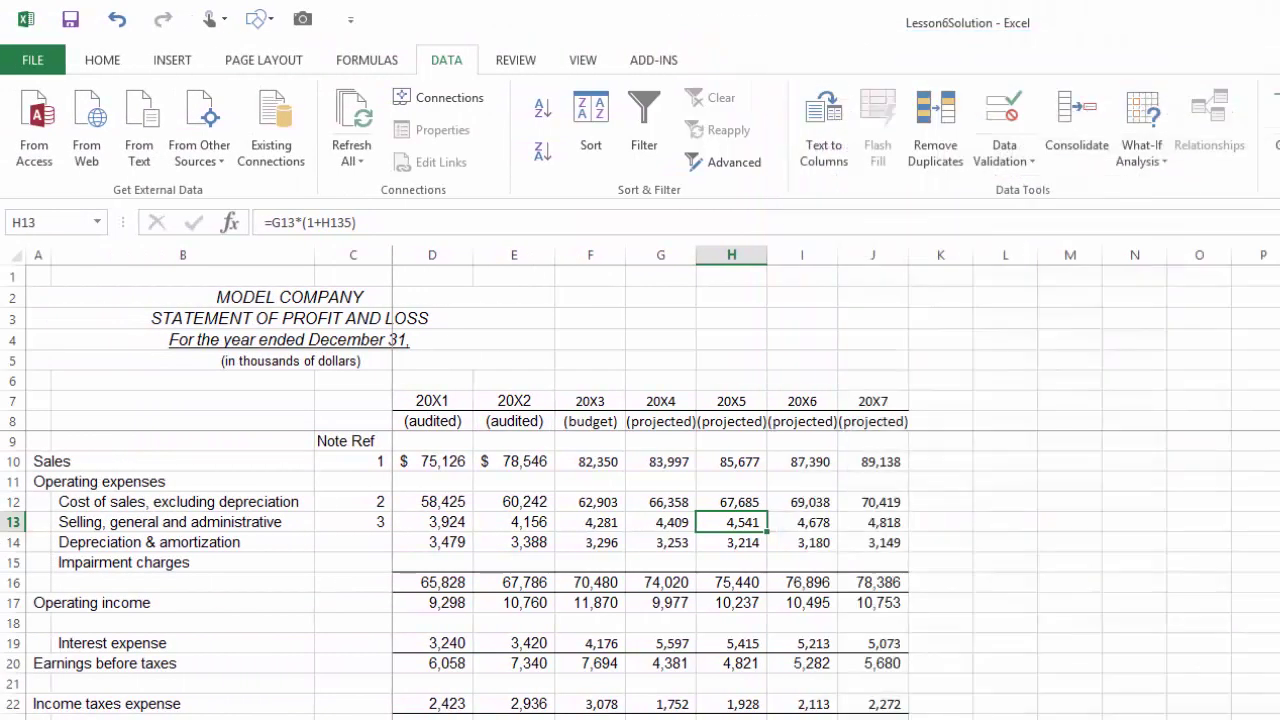
Jump from the 20X3 sales figure in F10 to its source cell on the Budget sheet and return to F10
left_click(676, 521)
left_click(592, 459)
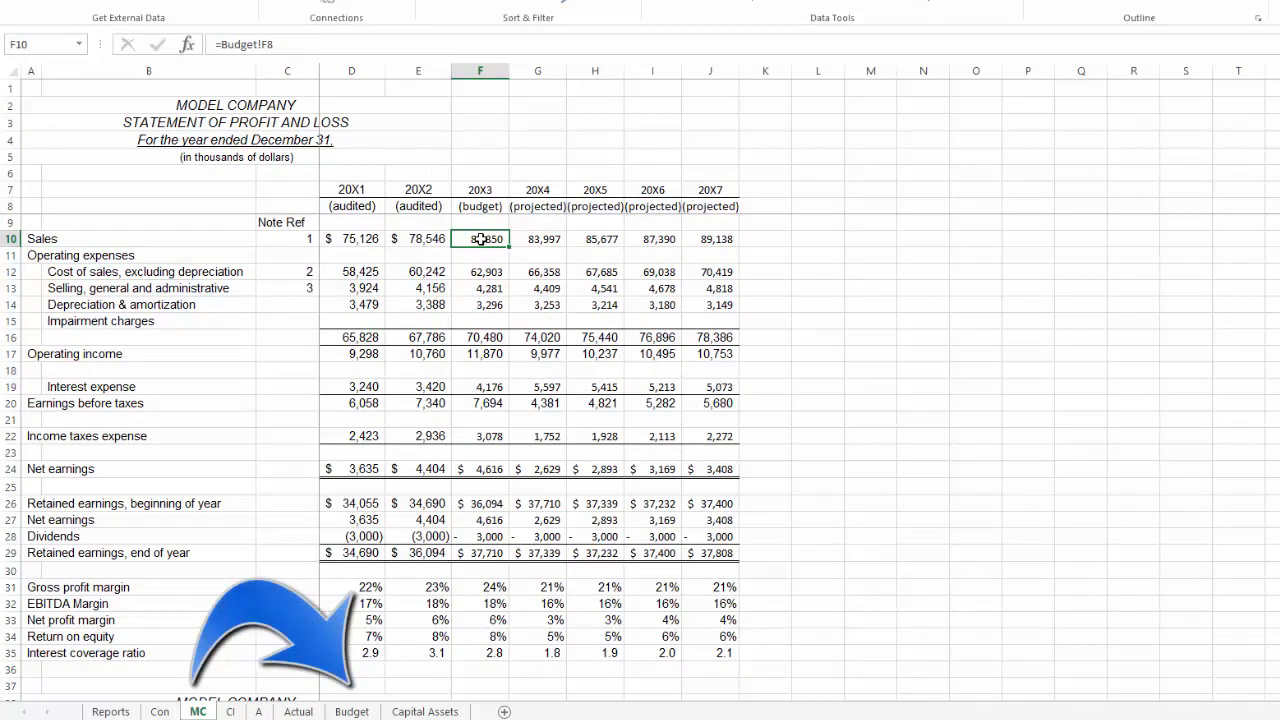
key("ctrl+bracketleft")
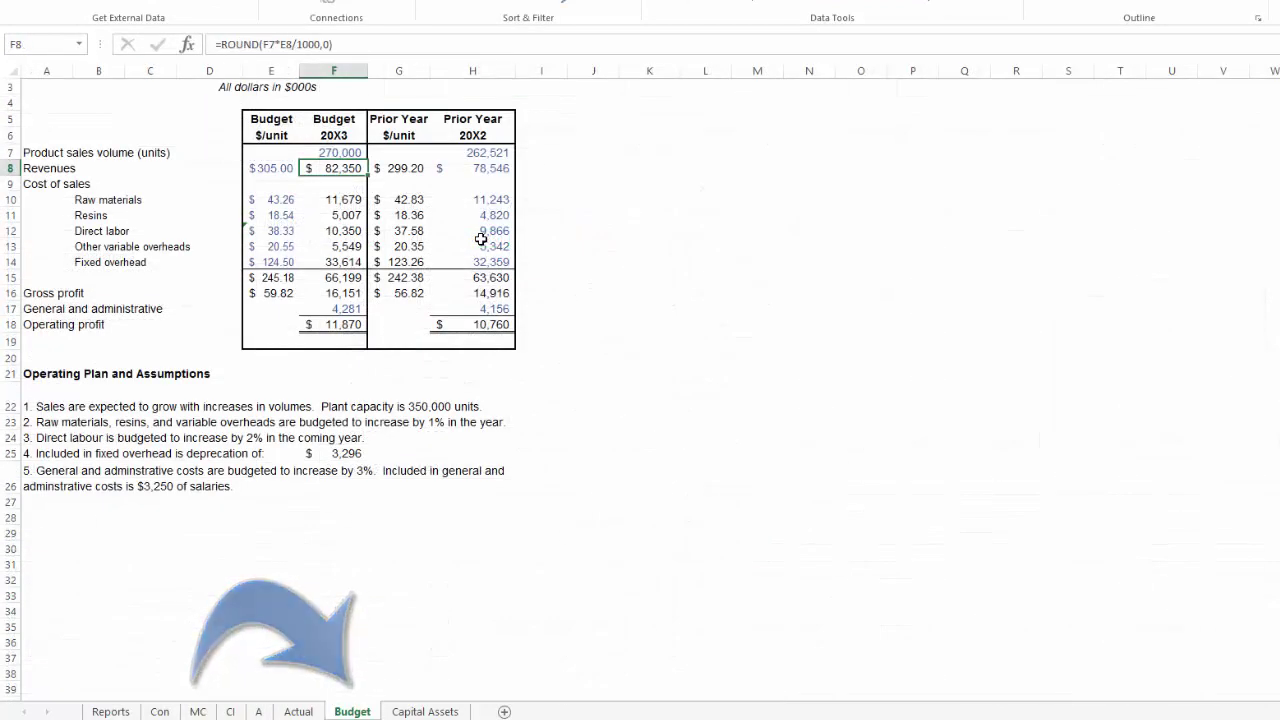
key("F5")
key("Return")
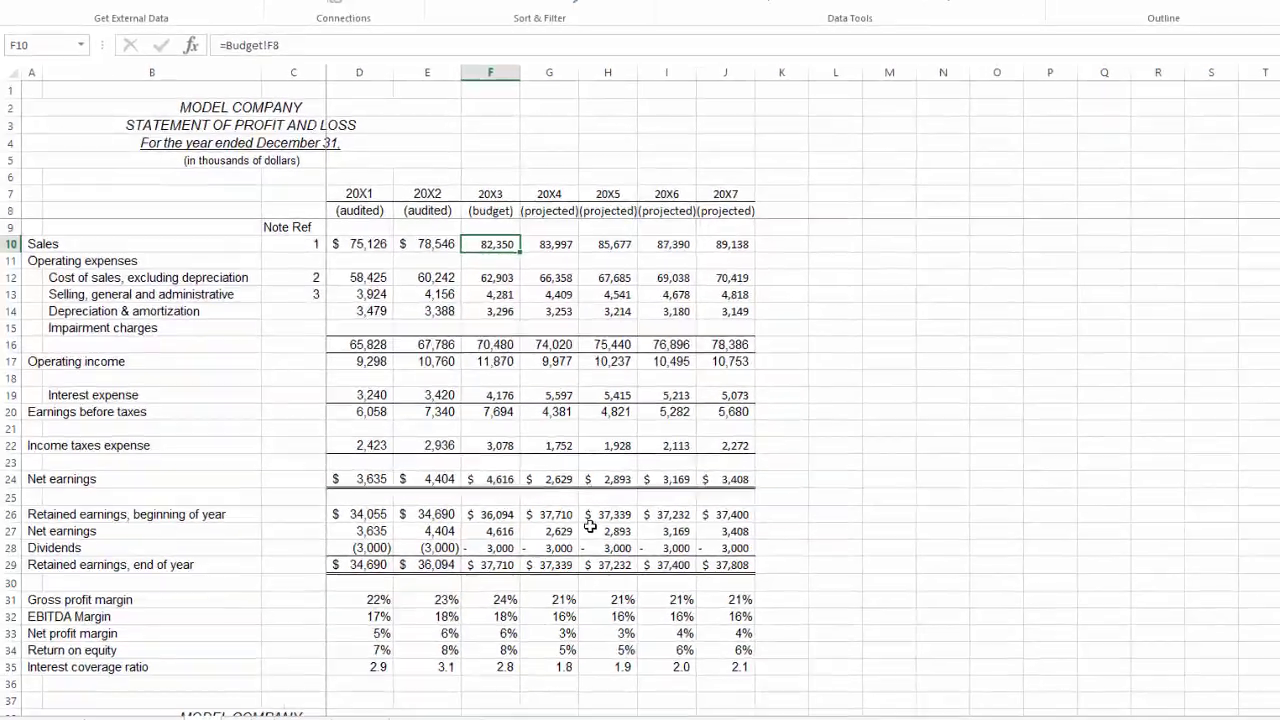
Follow the Sales note reference in C10 to its source in the assumptions section, and return to the top of the statement
left_click_drag(300, 222, 300, 288)
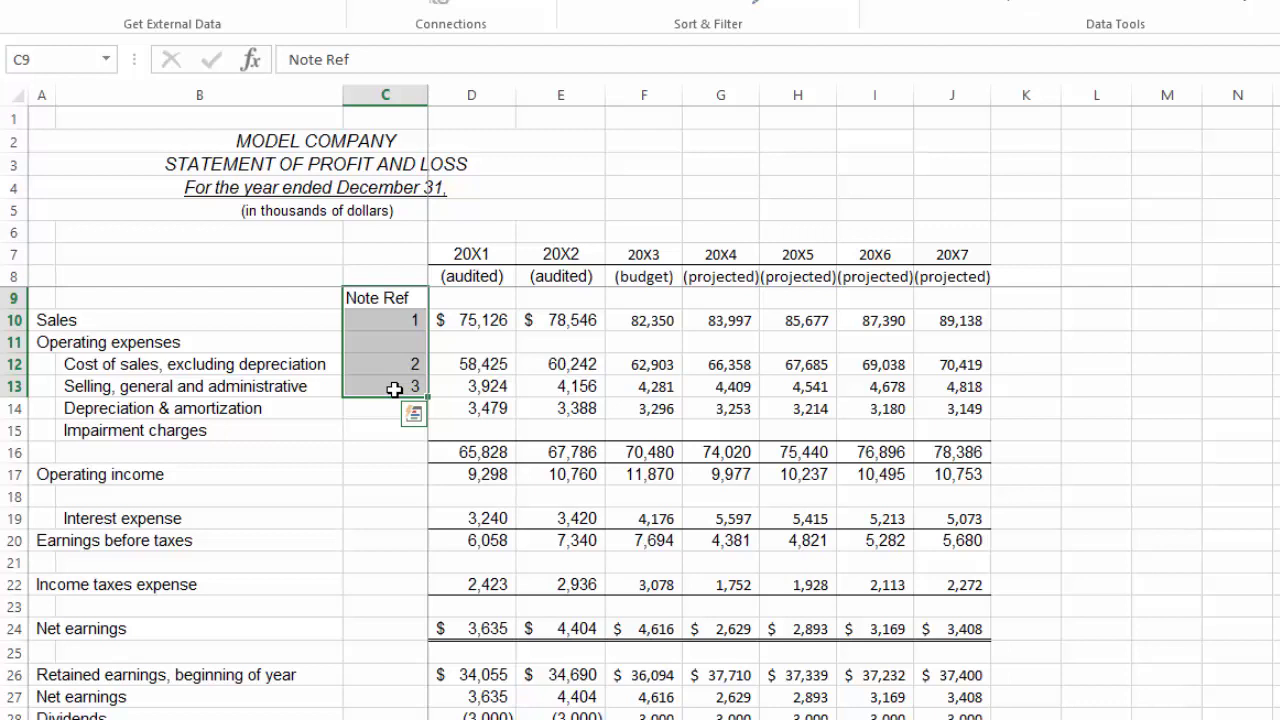
left_click(365, 320)
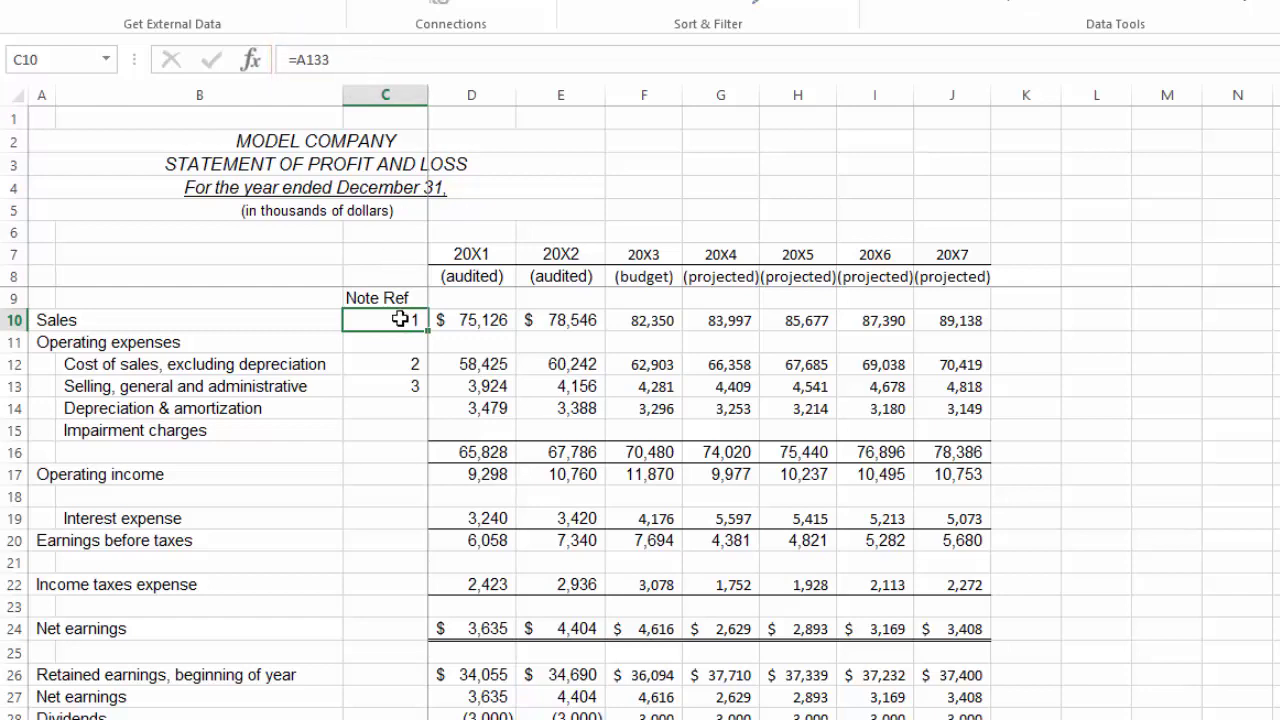
key("ctrl+bracketleft")
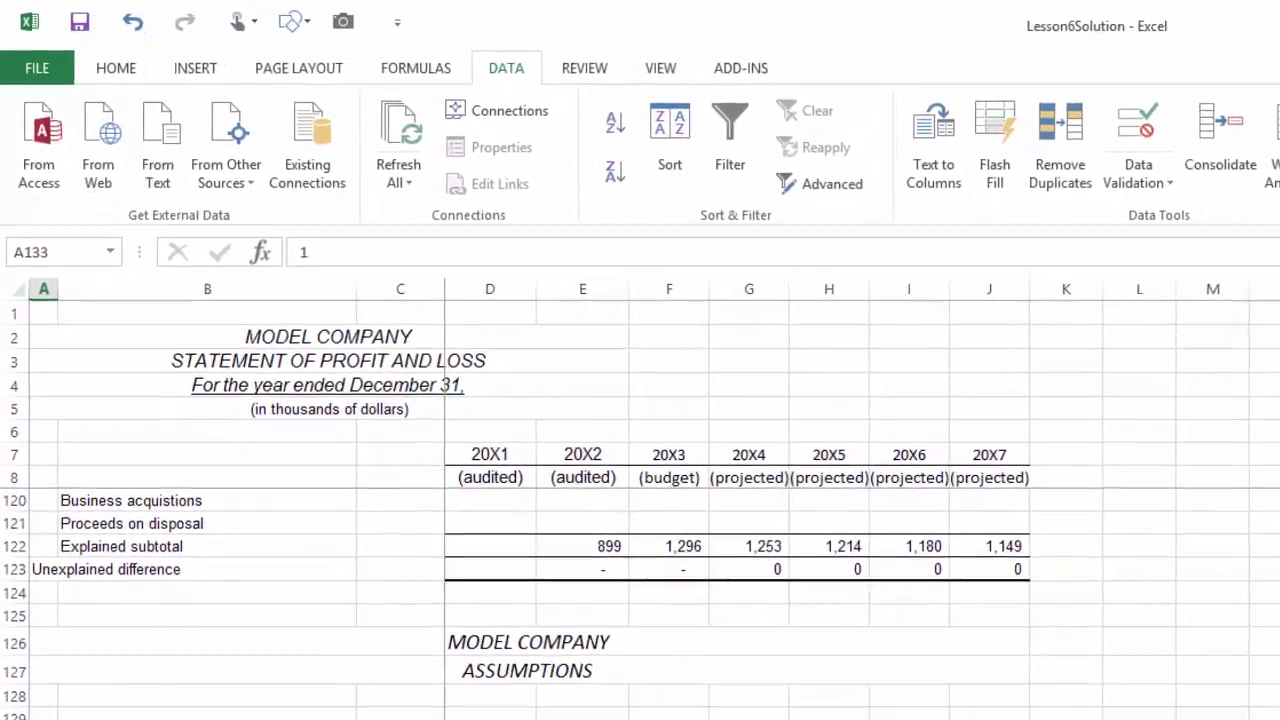
scroll(640, 590, "up", 3)
scroll(640, 590, "up", 20)
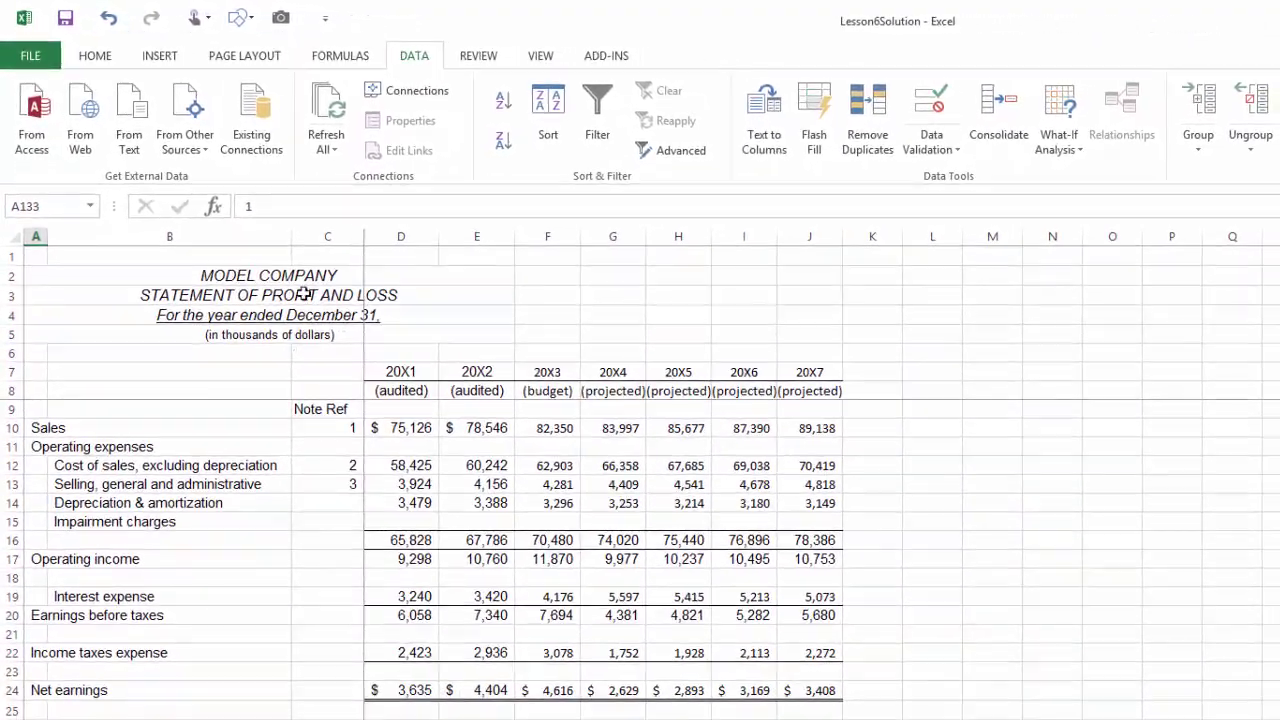
Try hiding the Note Ref column C, and undo the hiding
left_click(337, 238)
key("ctrl+z")
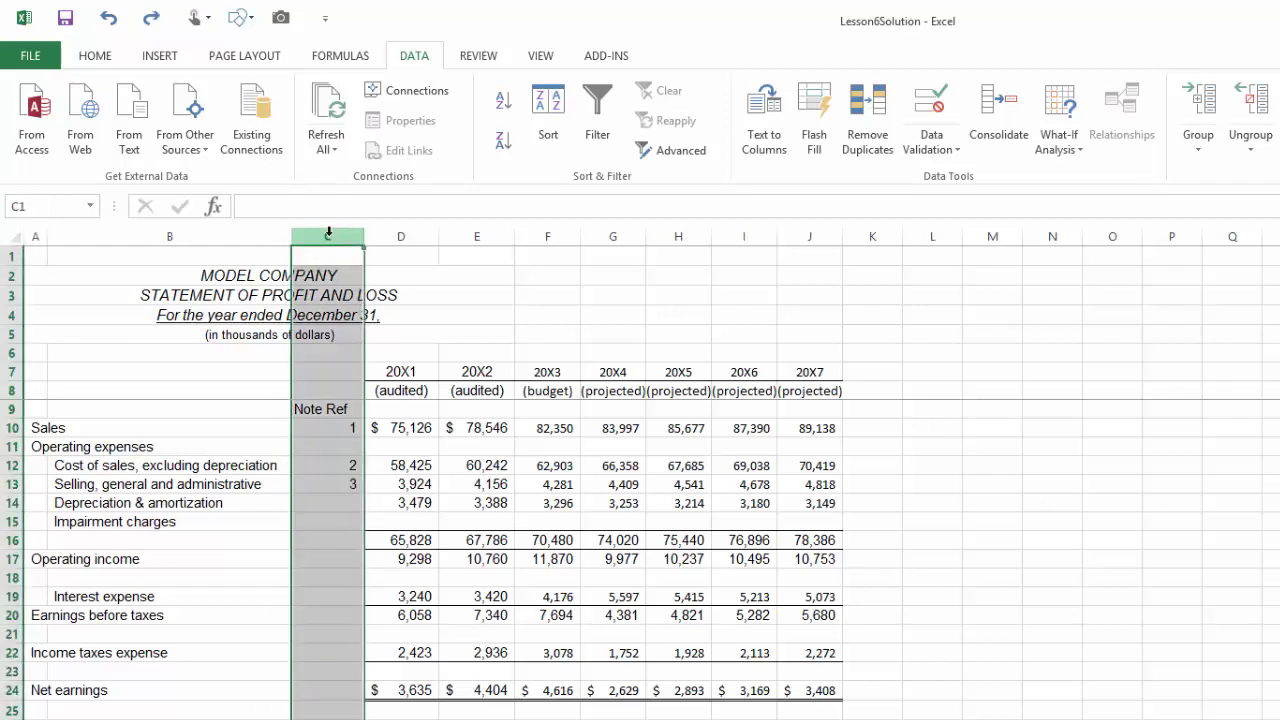
right_click(330, 238)
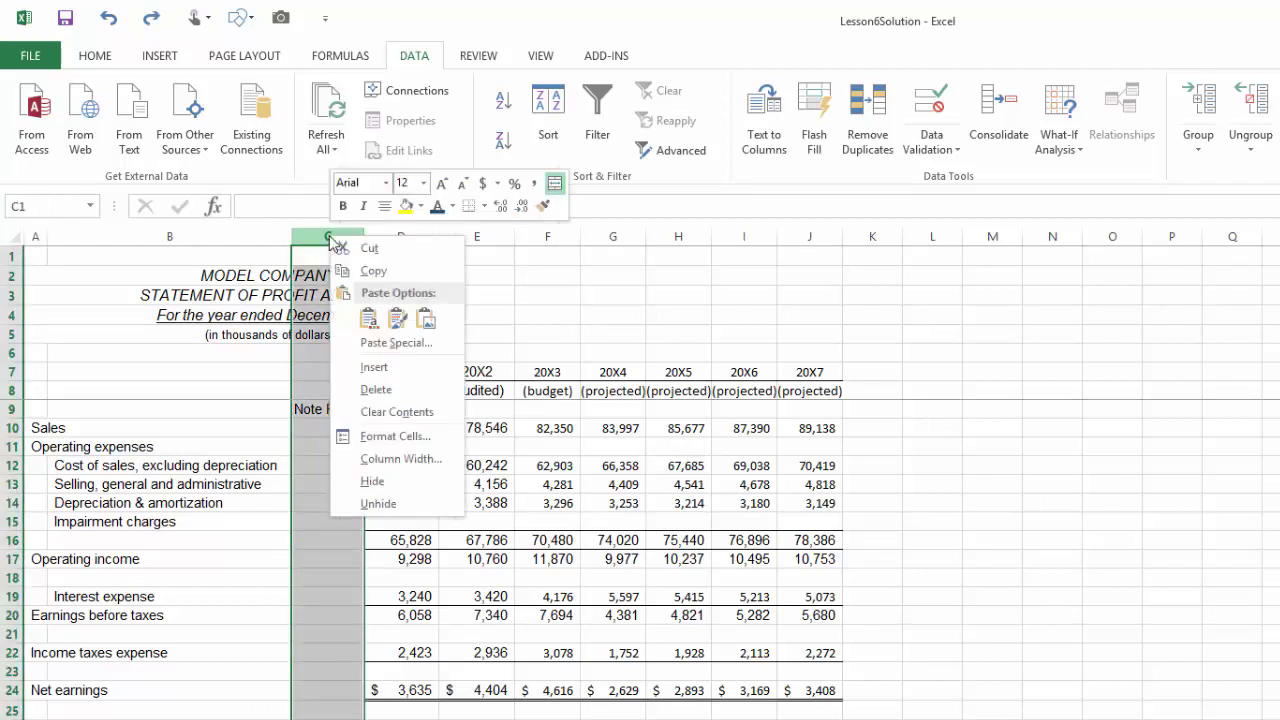
left_click(375, 481)
left_click(370, 463)
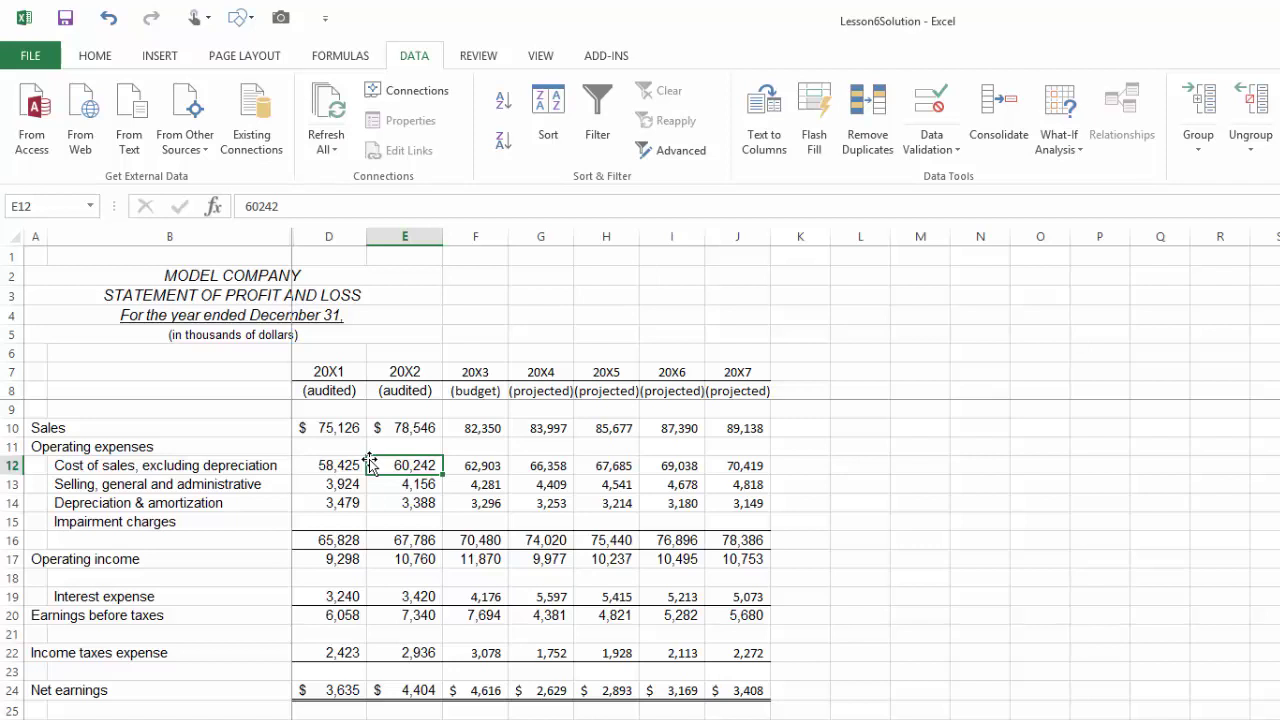
key("ctrl+z")
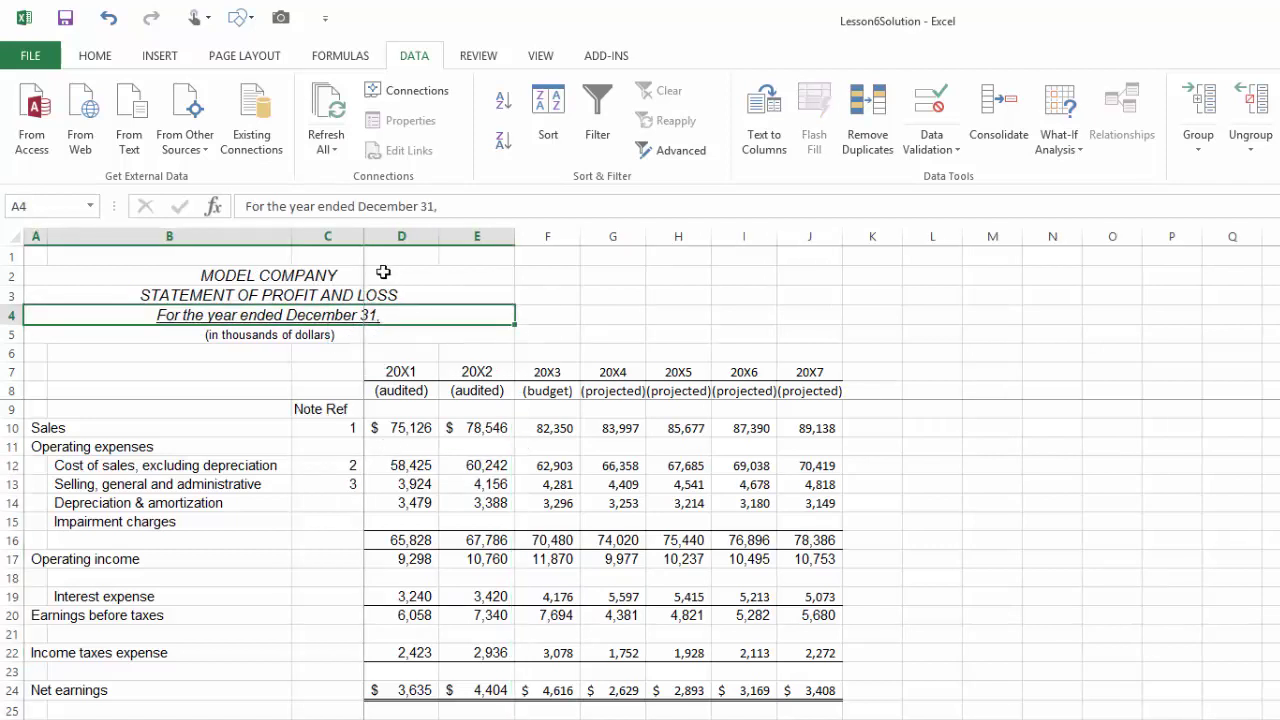
Group the Note Ref column C, and collapse and re-expand the group
left_click(334, 236)
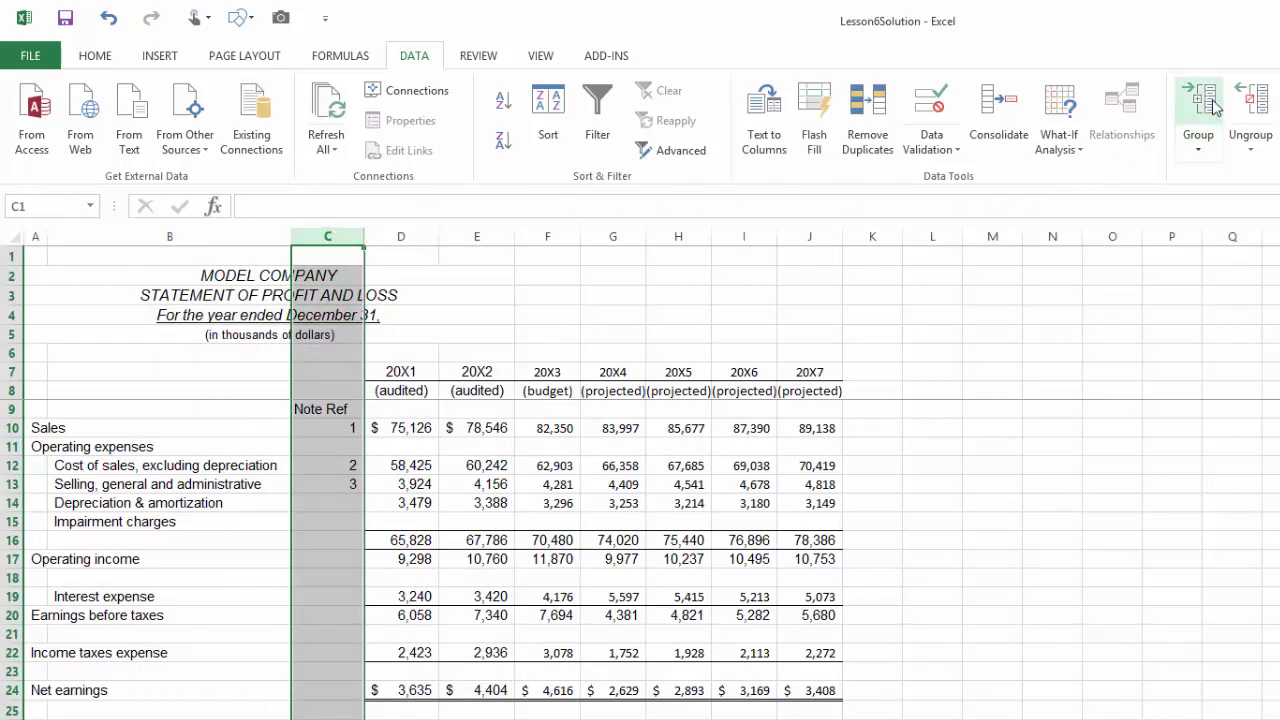
left_click(1192, 135)
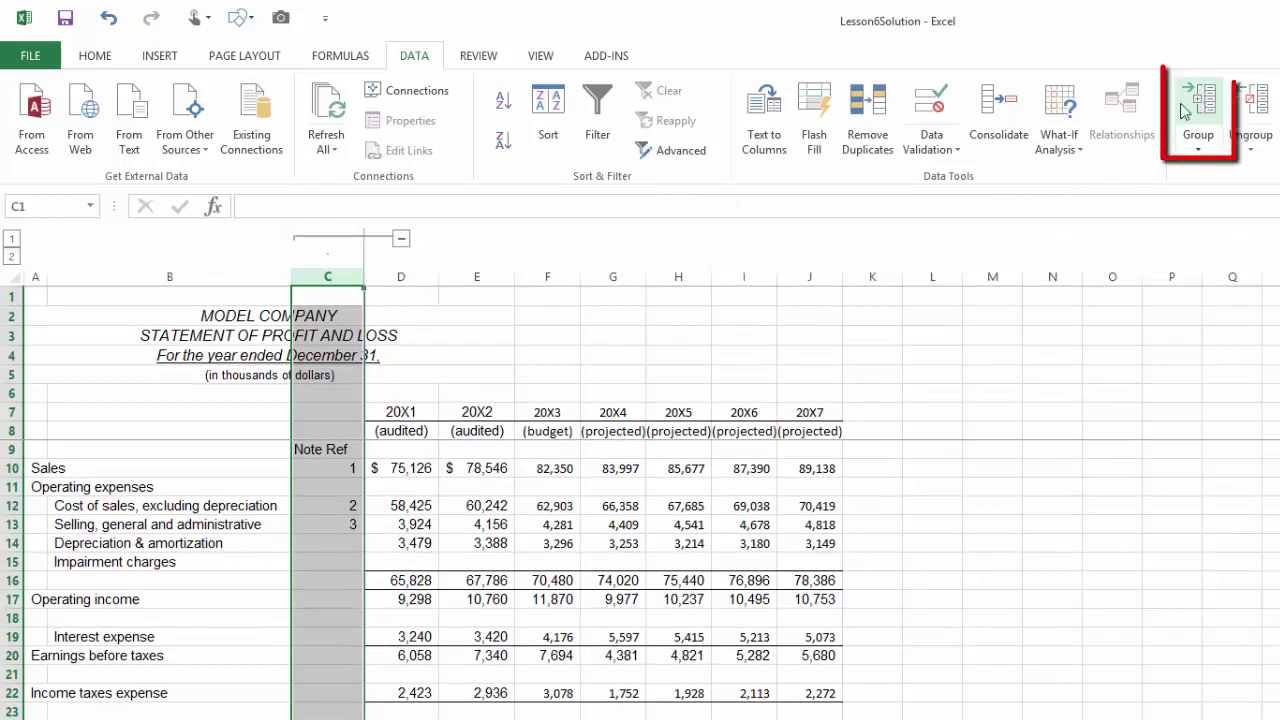
left_click(401, 241)
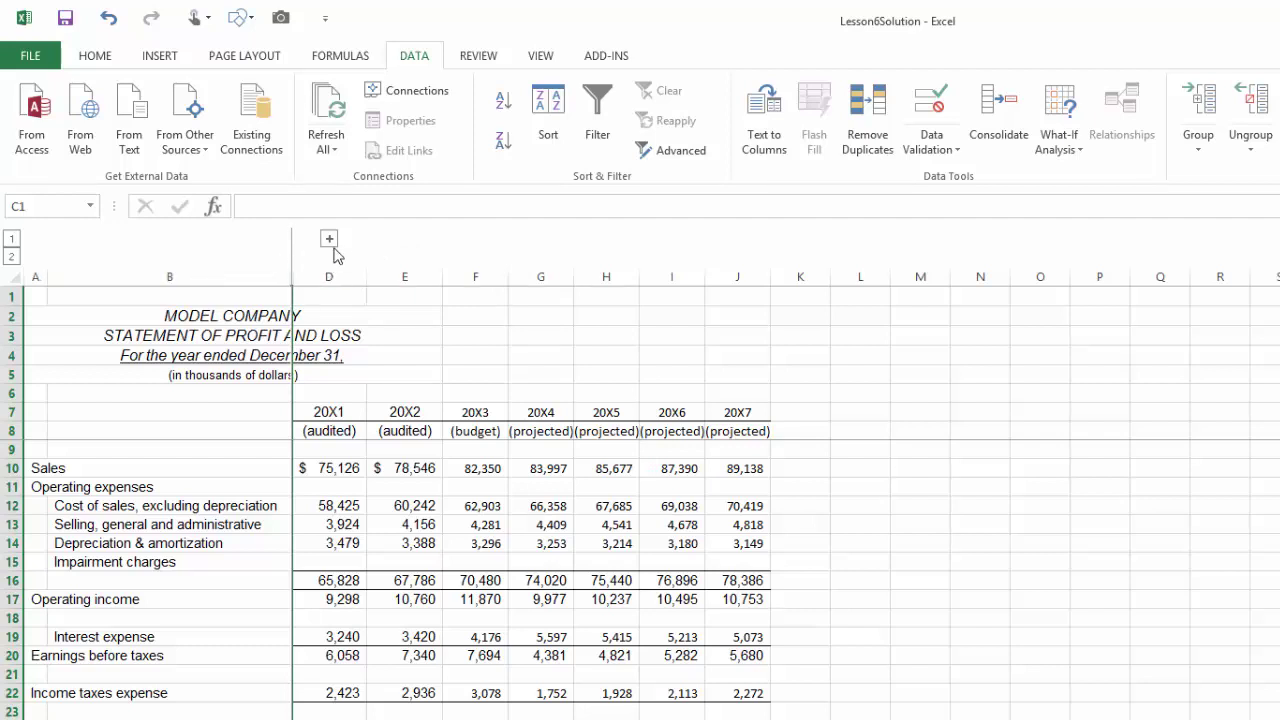
left_click(330, 239)
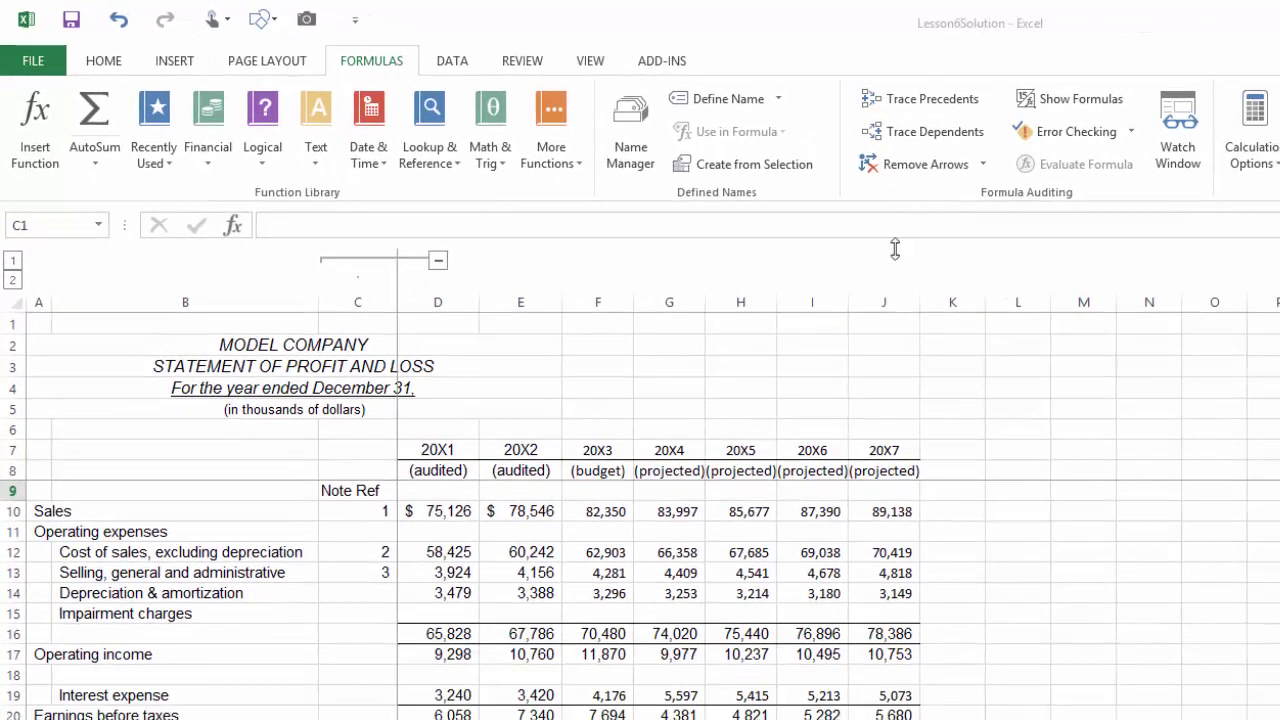
Trace the precedents of G13, follow the arrow to the assumption in G135, and return to G13
left_click(684, 573)
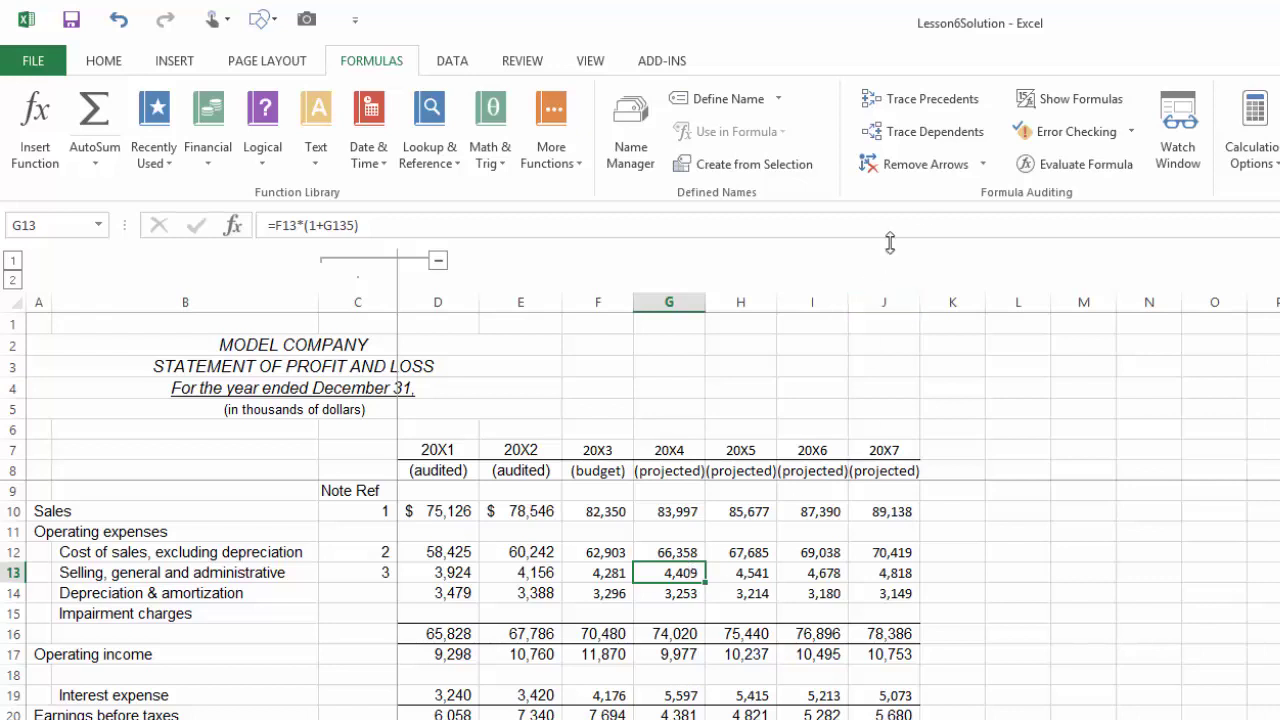
left_click(932, 100)
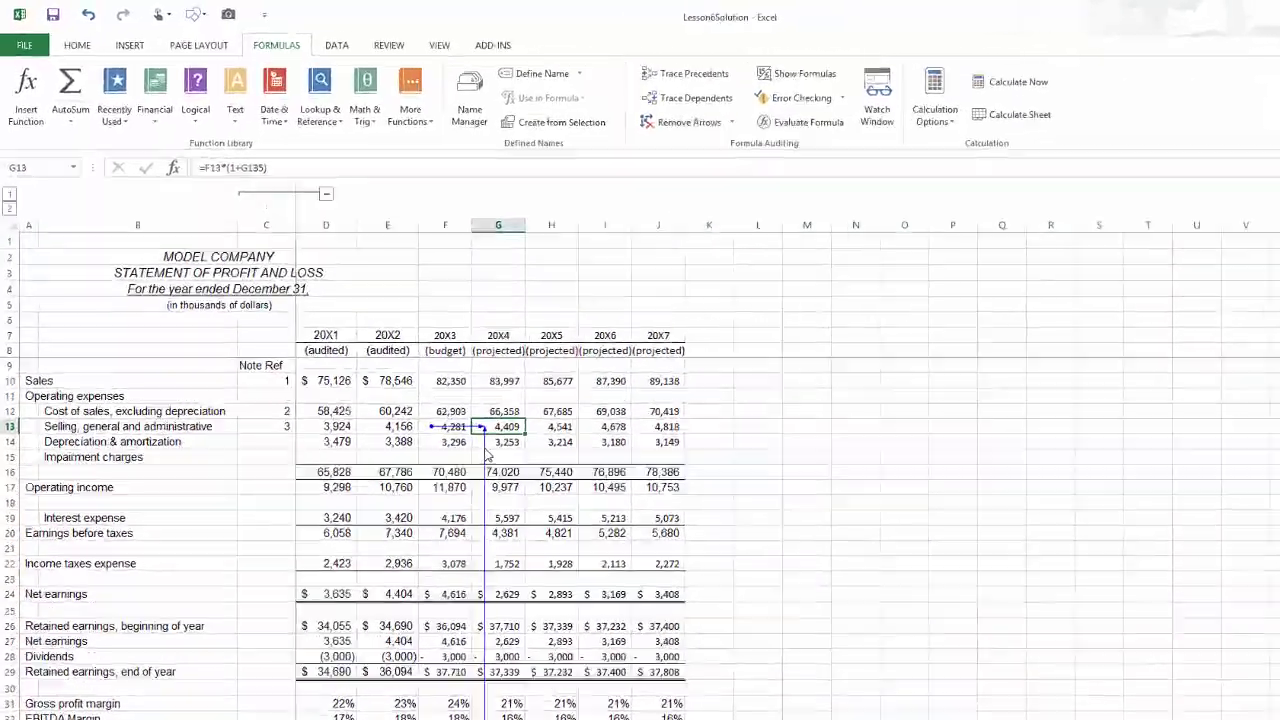
double_click(485, 455)
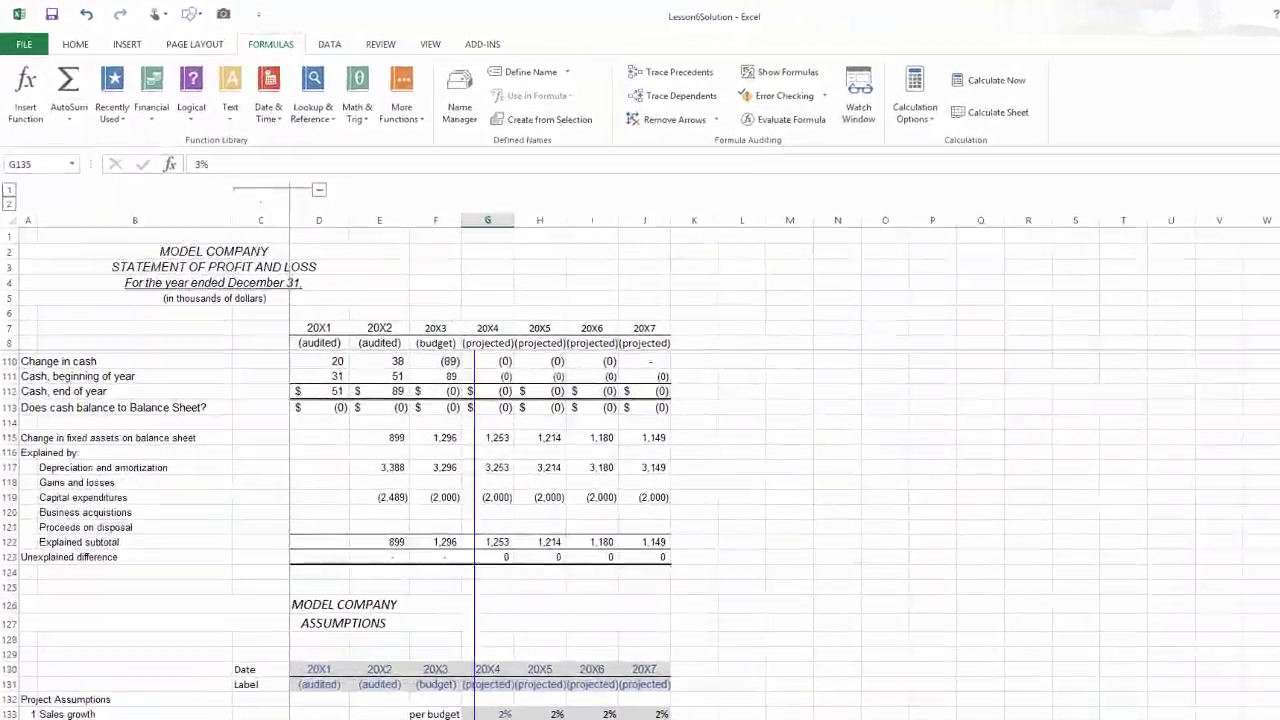
key("F5")
key("Return")
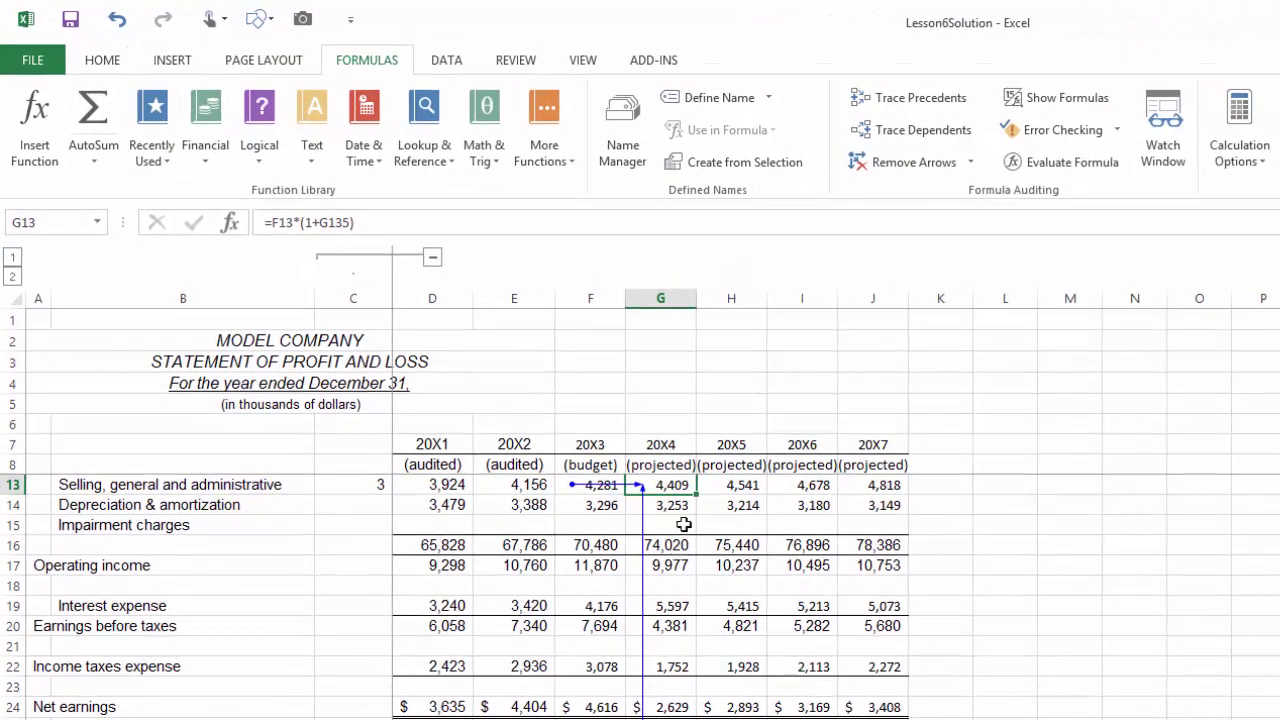
Trace the dependents of G13, move to H13, and remove all tracer arrows from the sheet
left_click(905, 137)
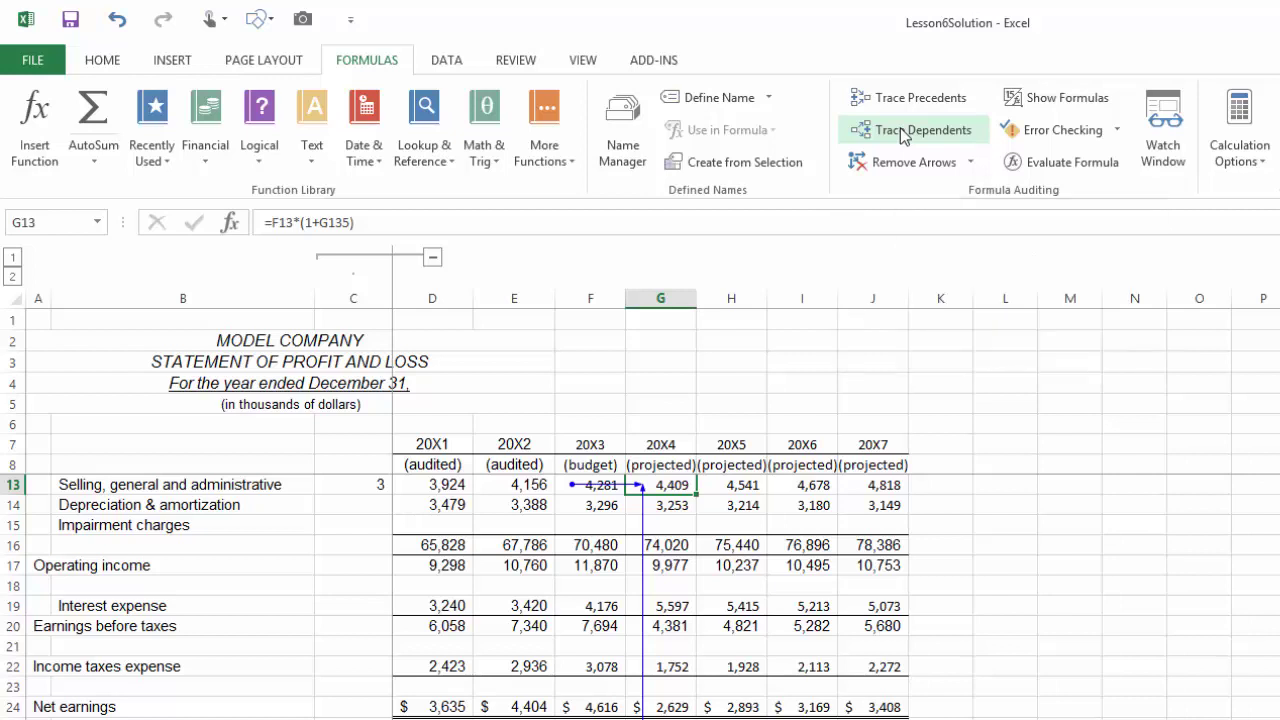
key("Right")
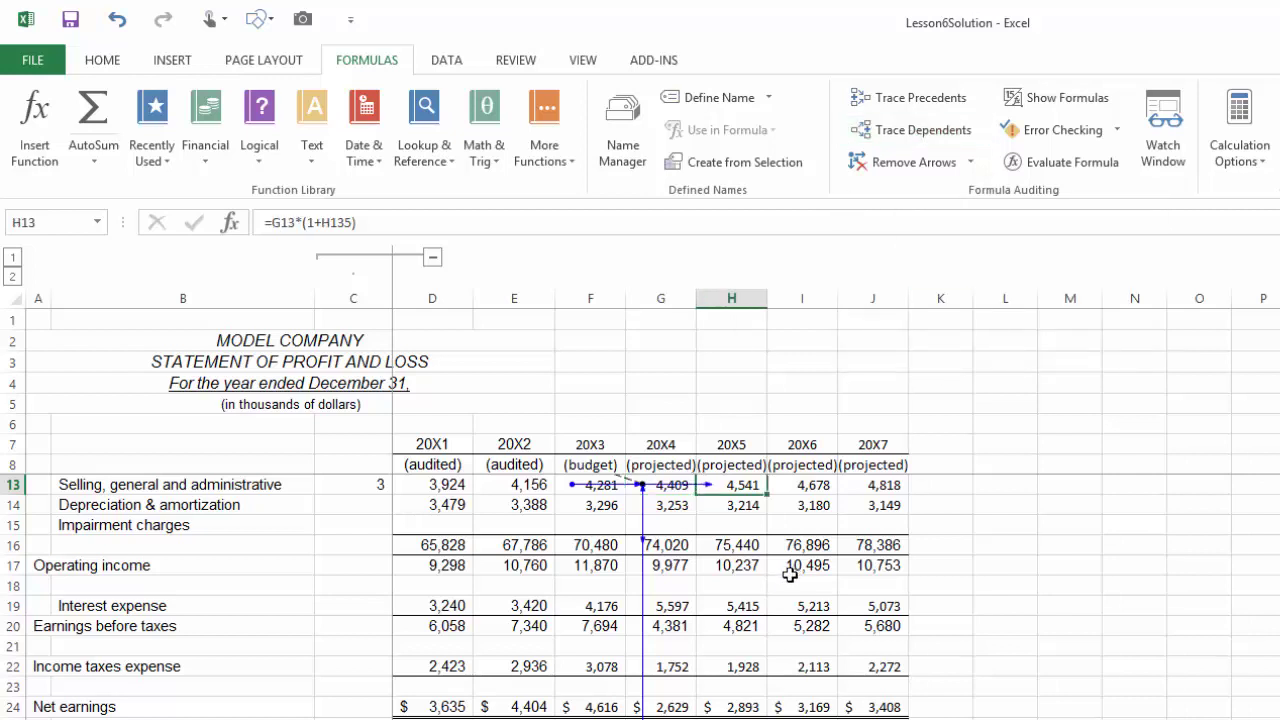
left_click(895, 170)
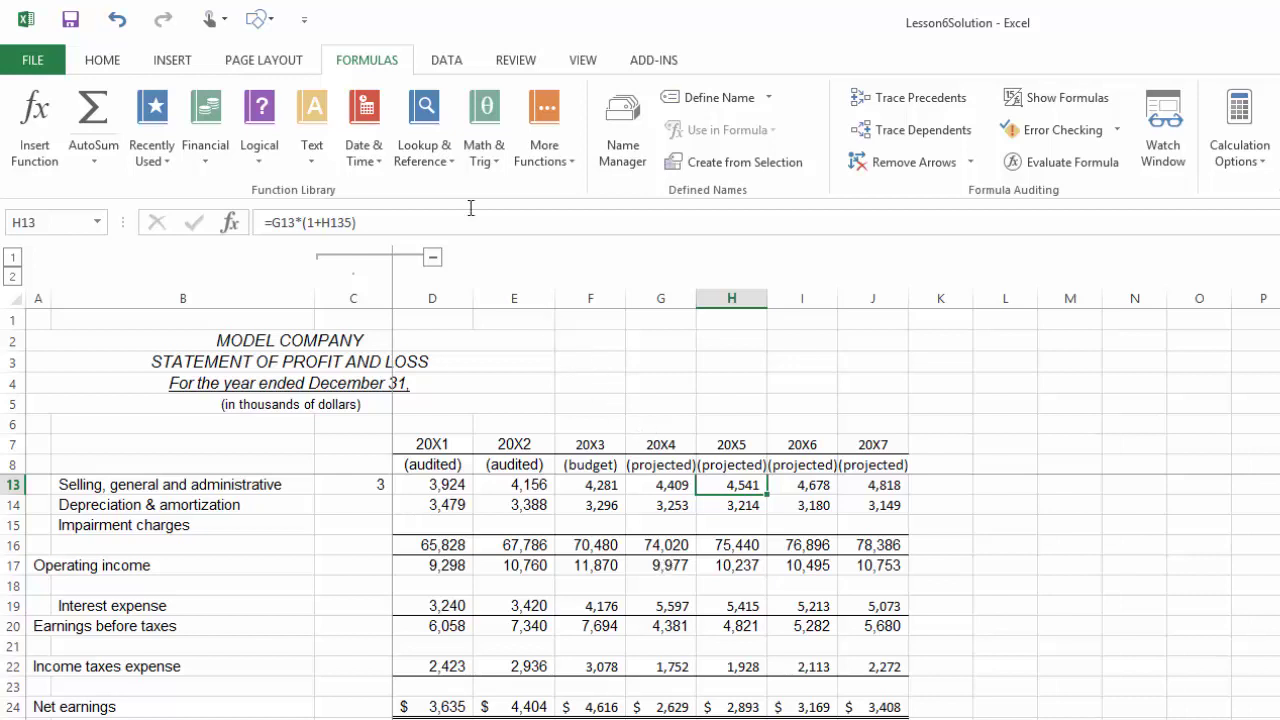
Add the Camera command from the full list of commands to the Quick Access Toolbar
left_click(306, 22)
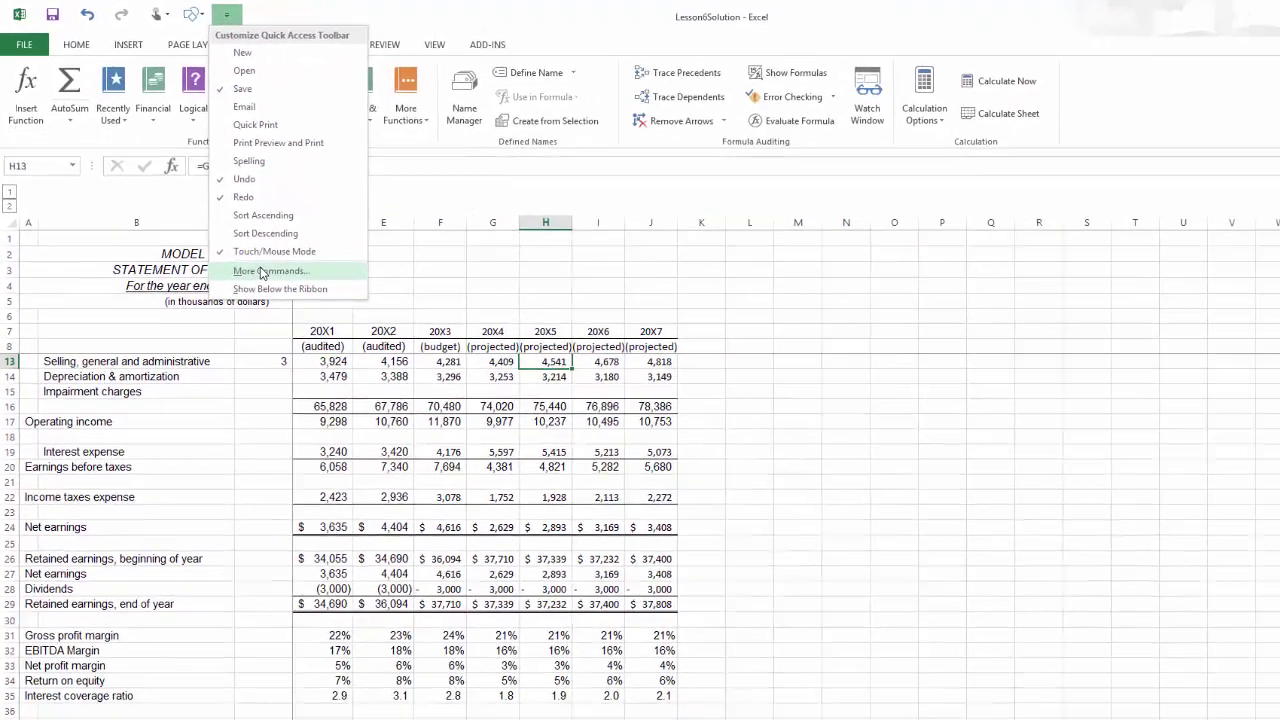
left_click(364, 363)
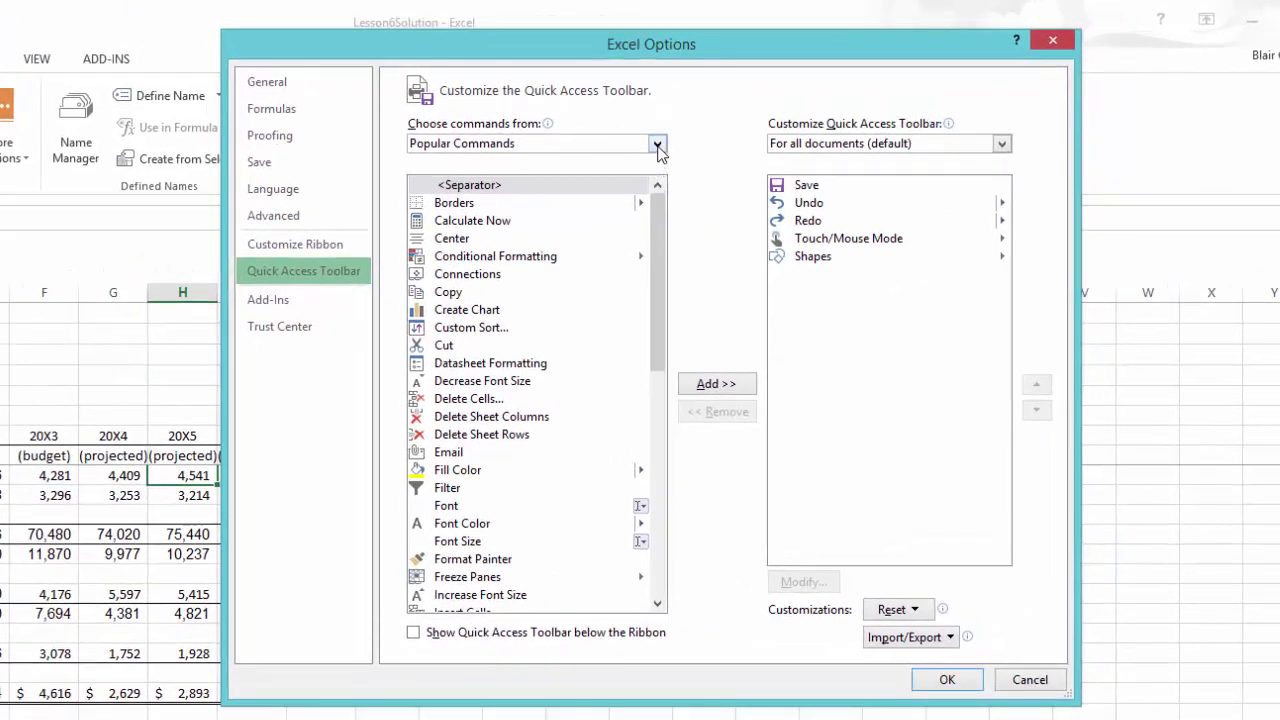
left_click(657, 145)
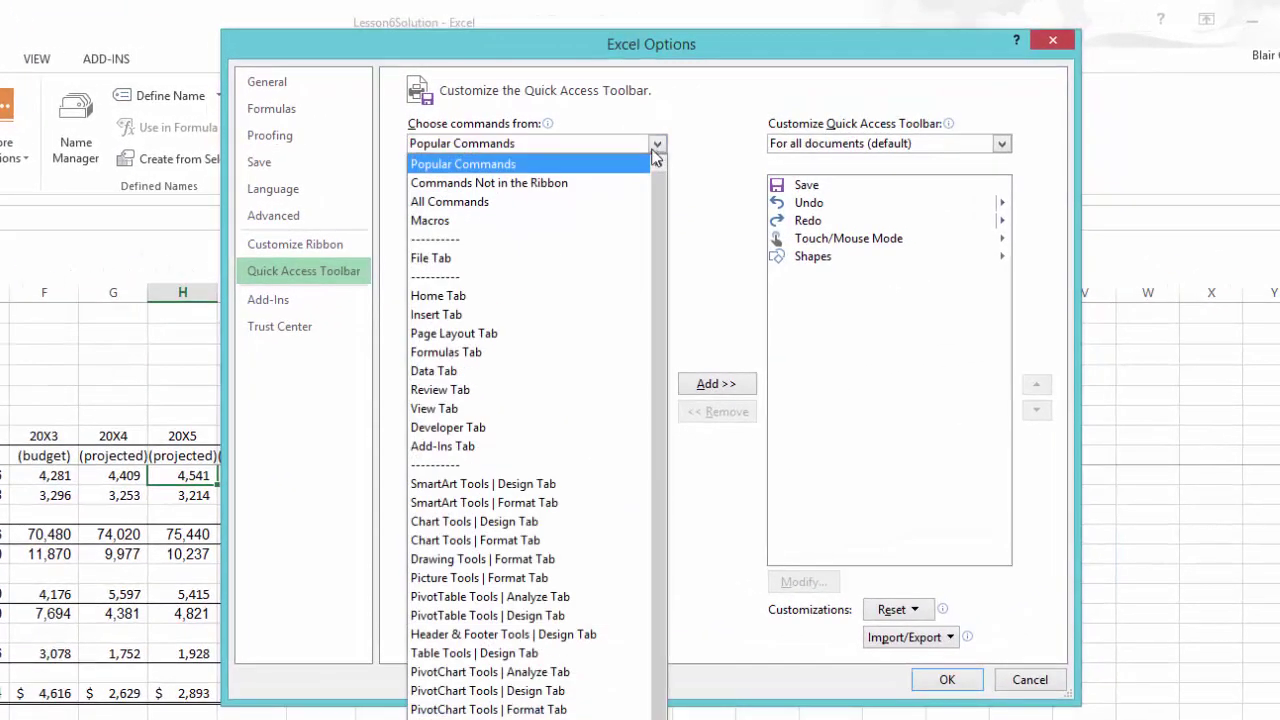
left_click(529, 210)
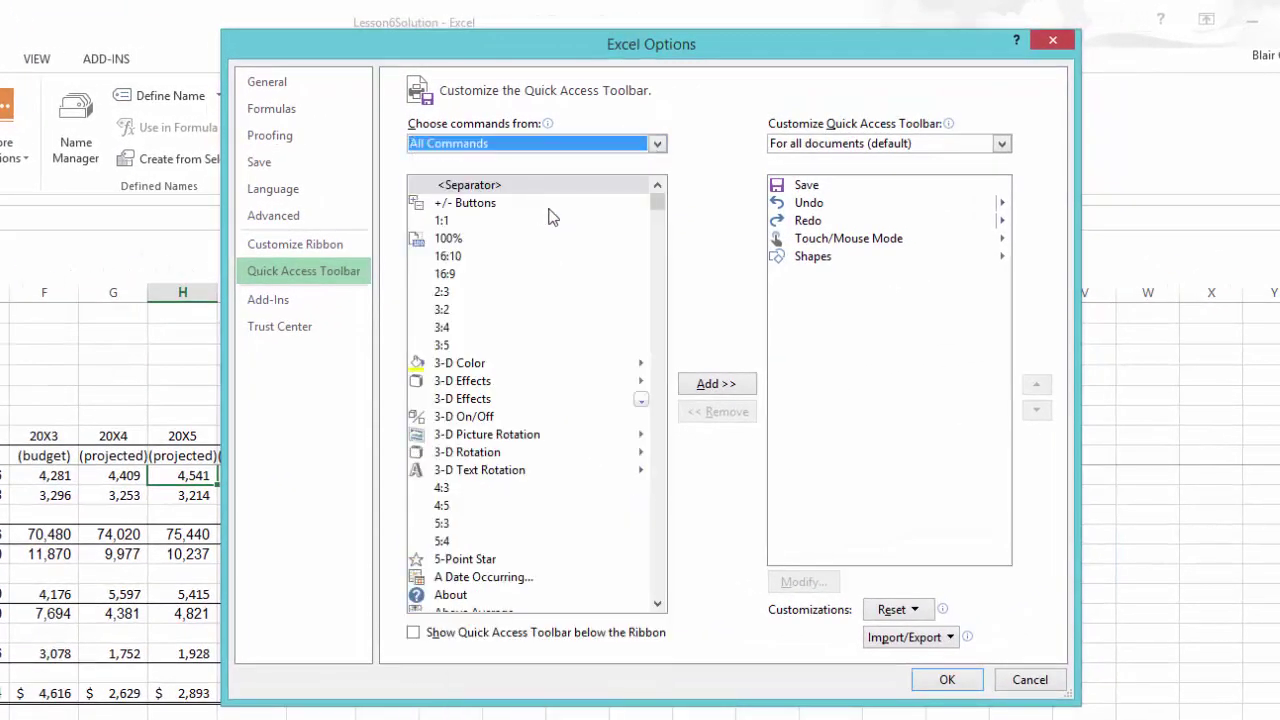
scroll(660, 440, "down", 20)
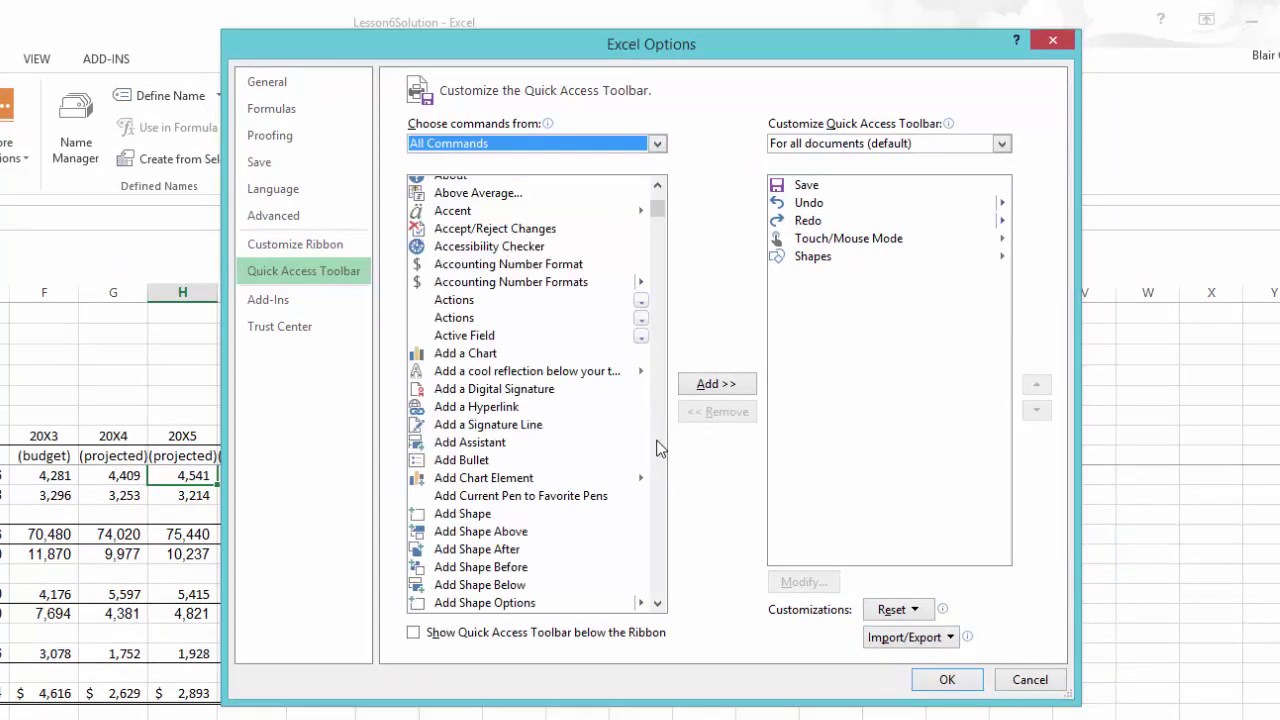
scroll(660, 449, "down", 8)
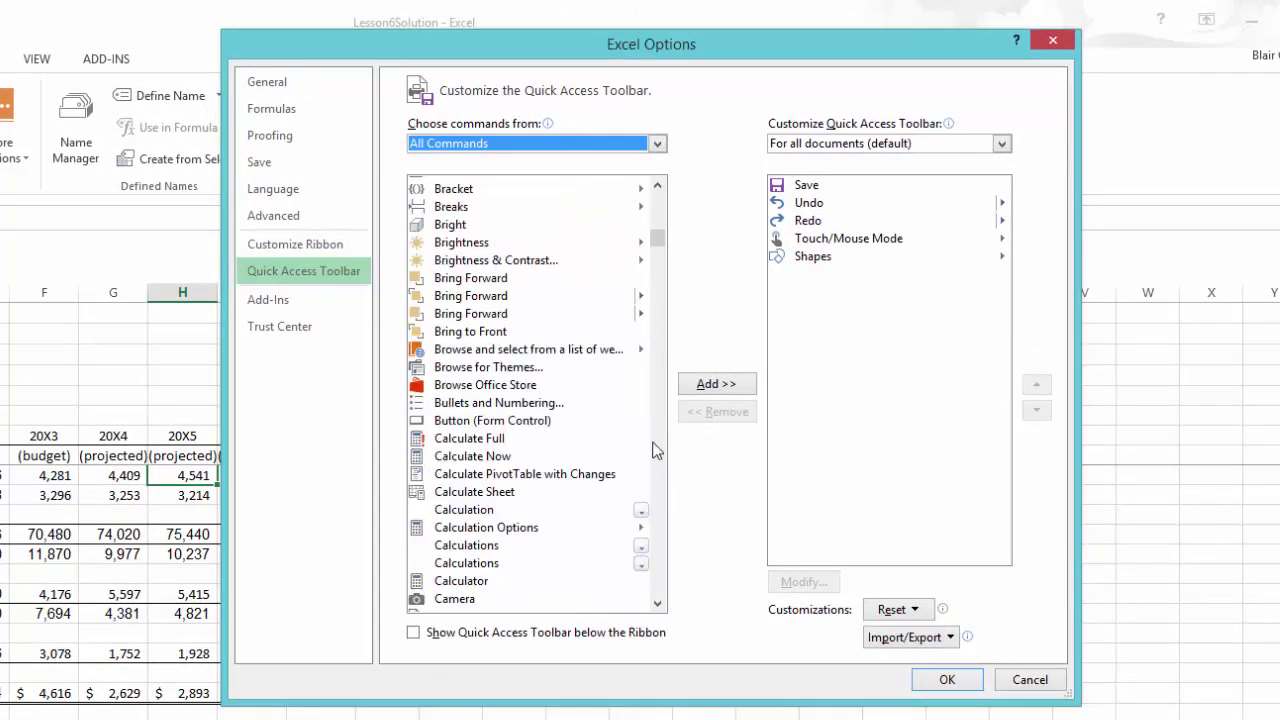
left_click(470, 598)
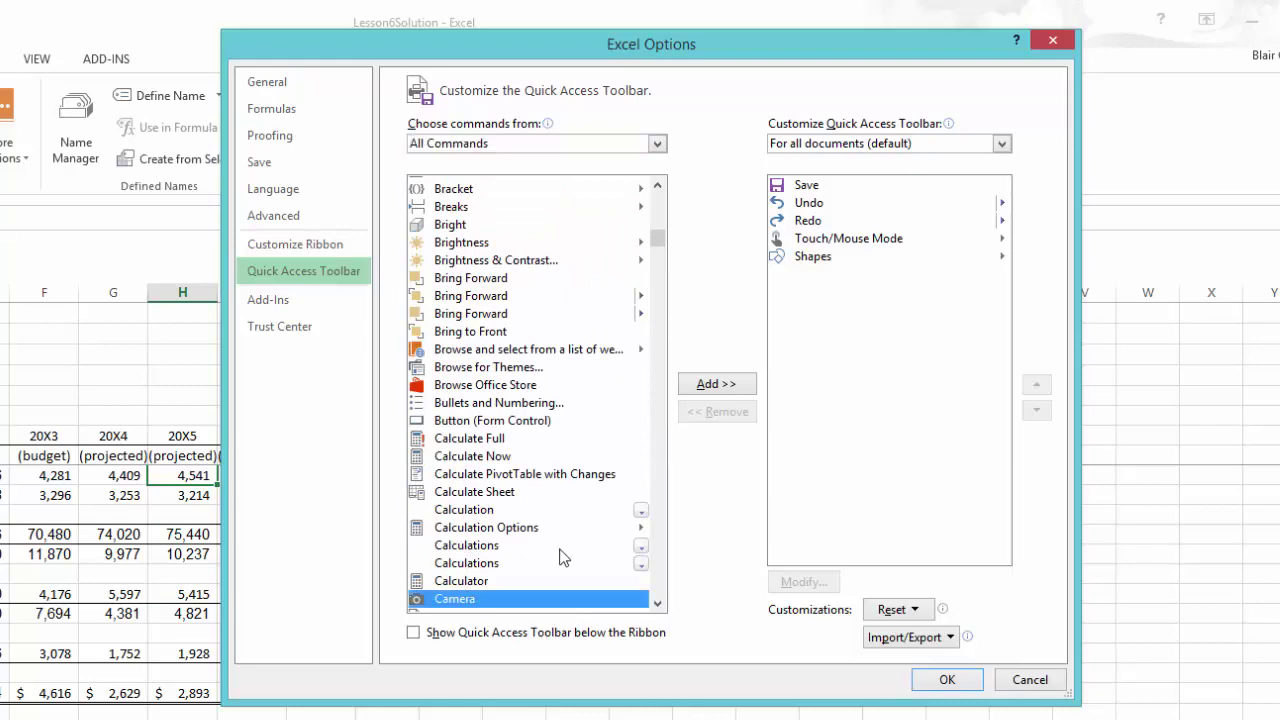
left_click(726, 387)
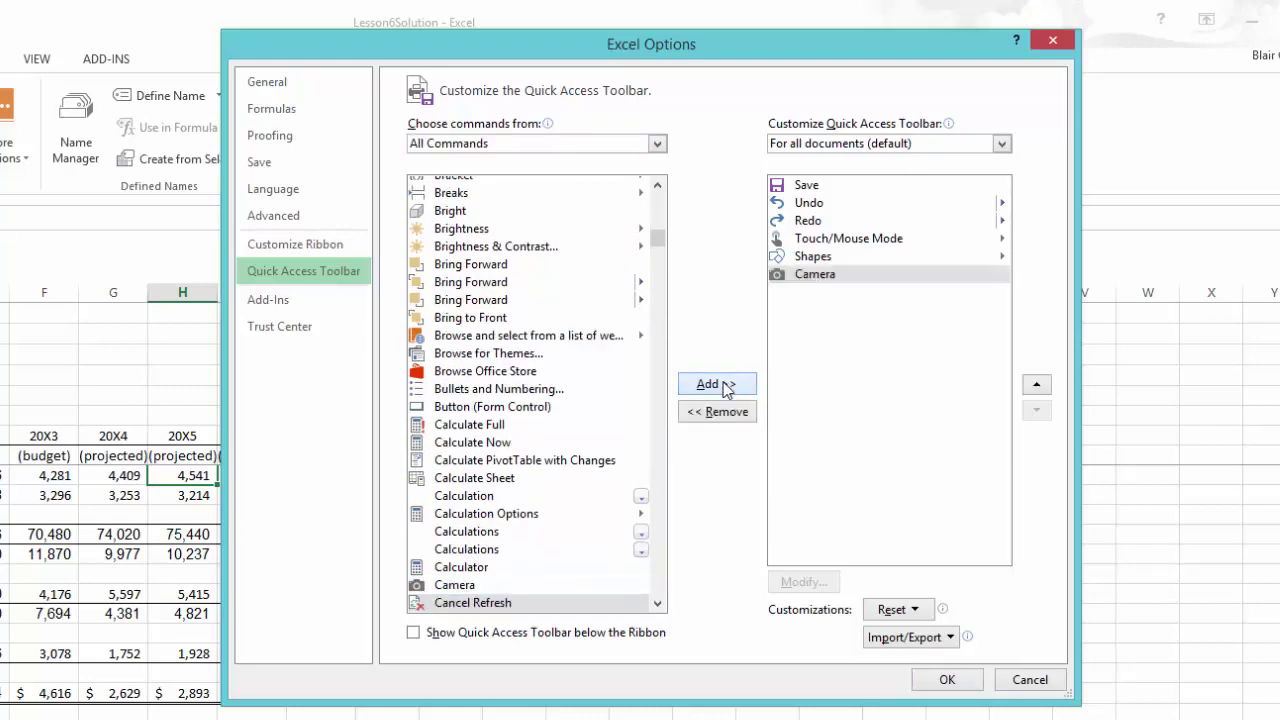
left_click(948, 680)
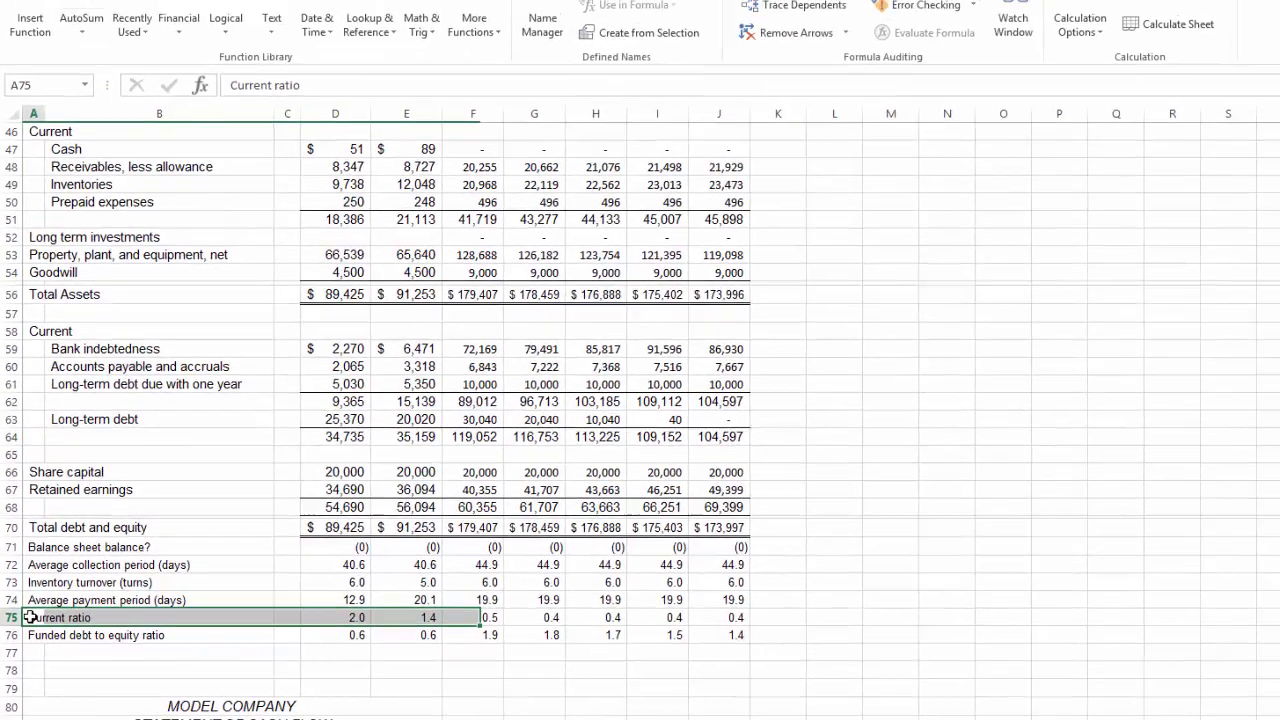
Capture the Current ratio row A75:J75 with the Camera and place the linked picture at E1 on the preceding sheet
left_click_drag(38, 611, 594, 610)
left_click_drag(489, 630, 609, 630)
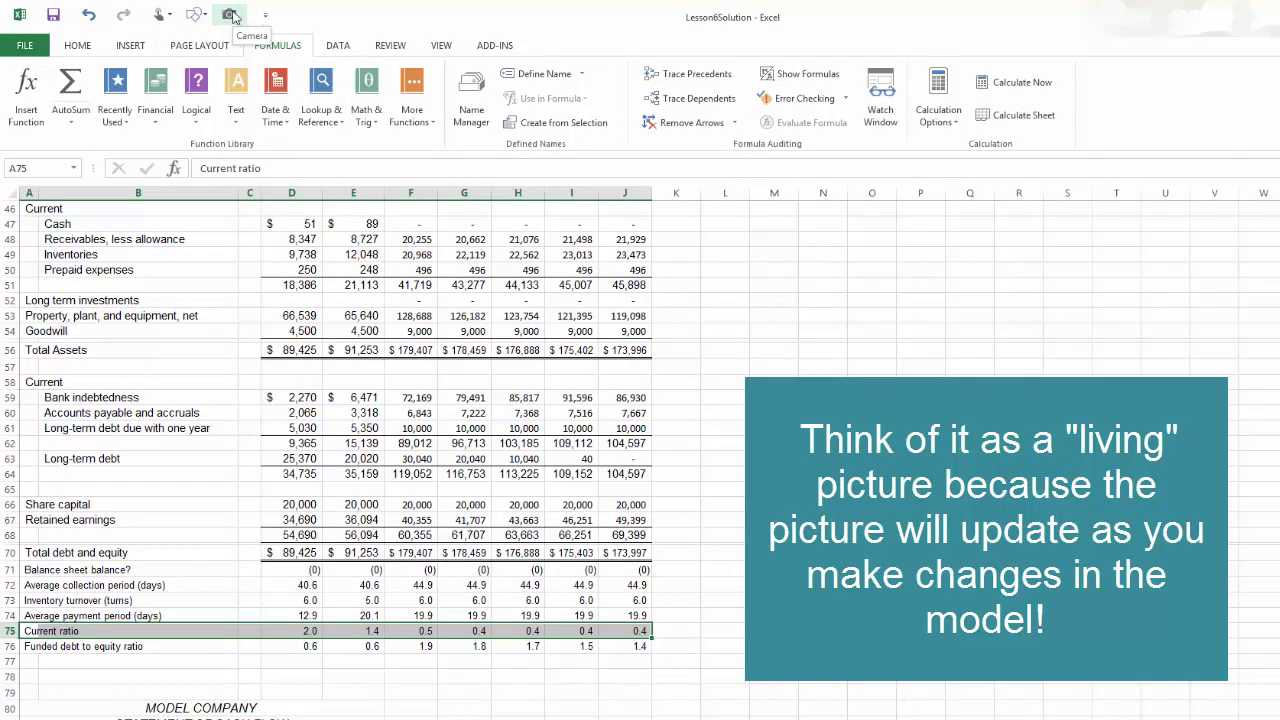
left_click(231, 16)
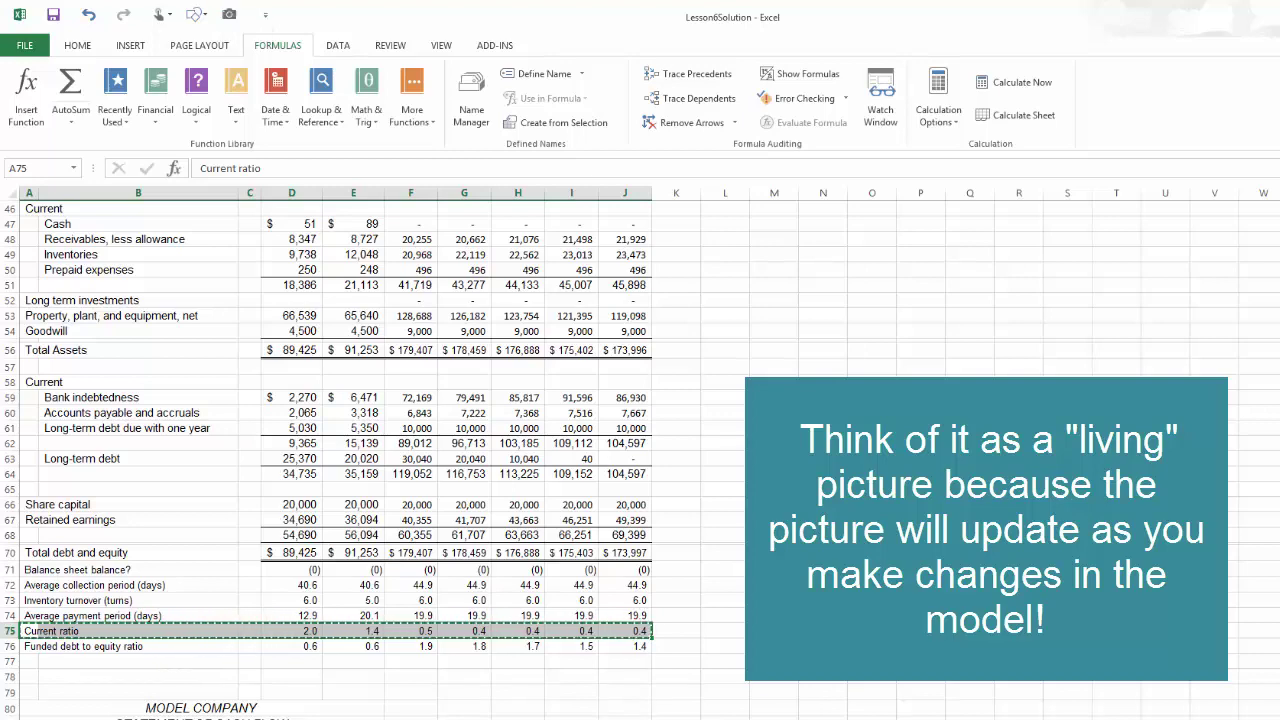
key("ctrl+Page_Up")
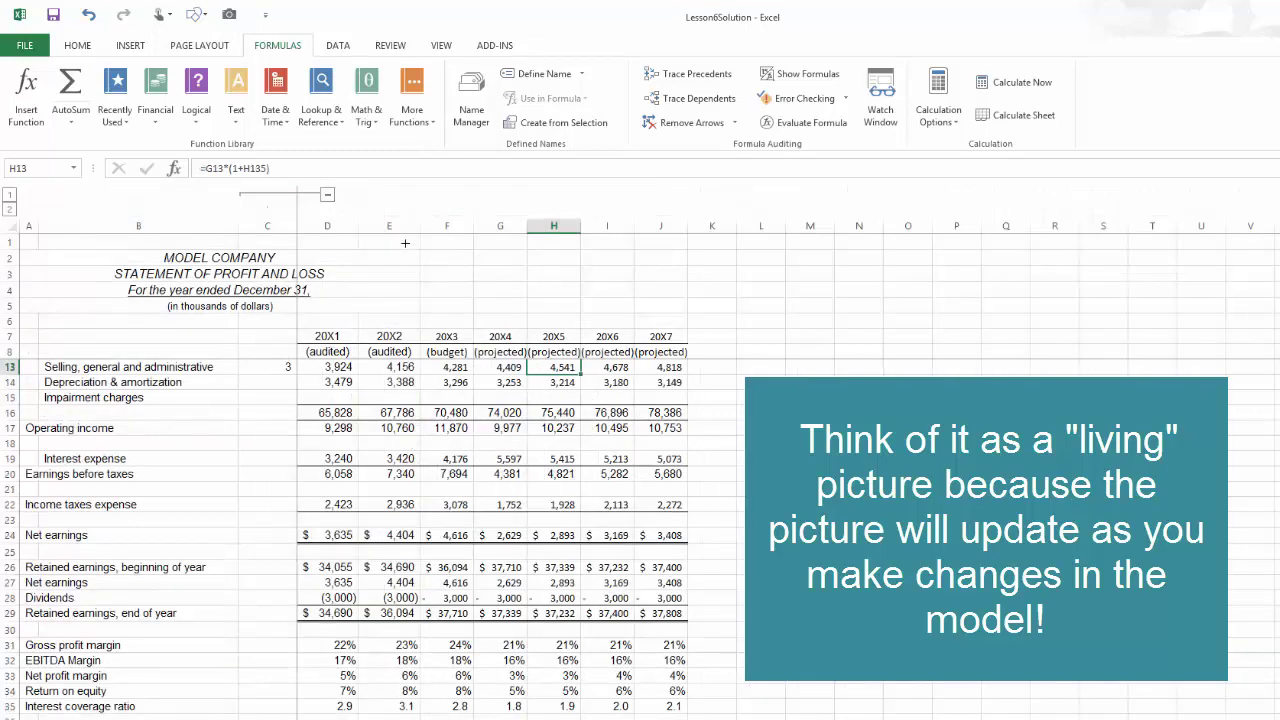
left_click(357, 236)
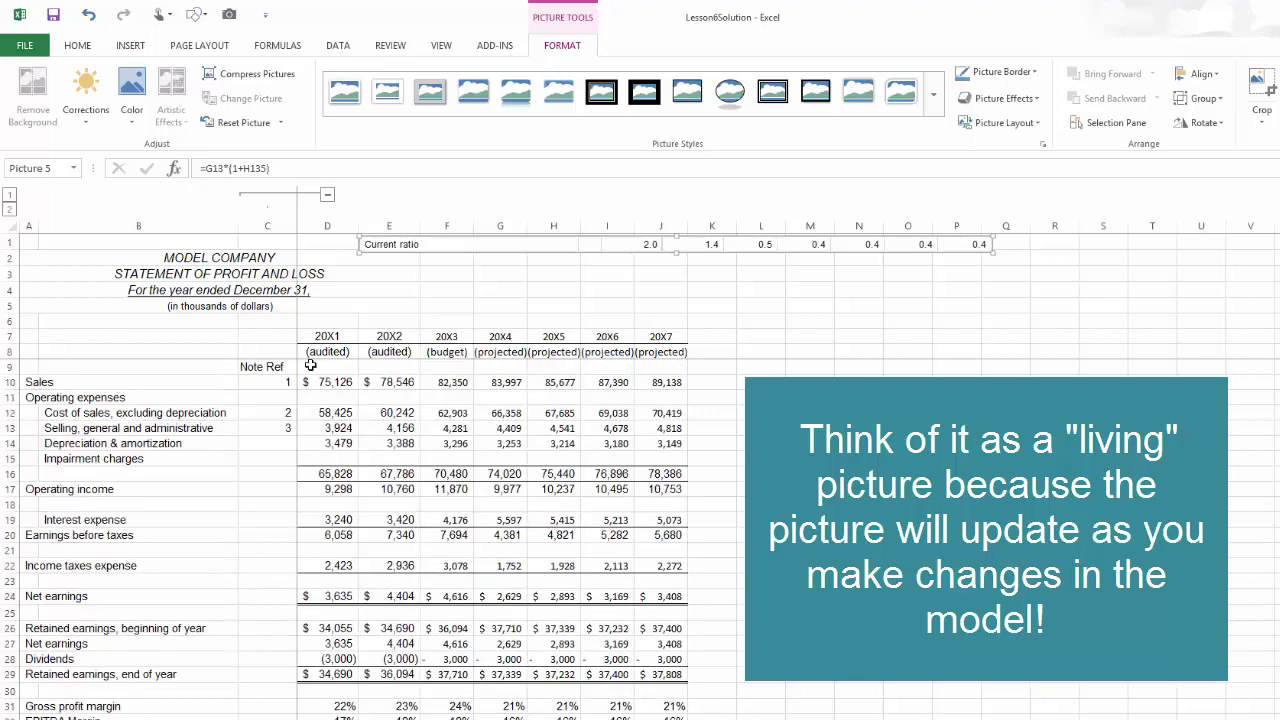
left_click(311, 366)
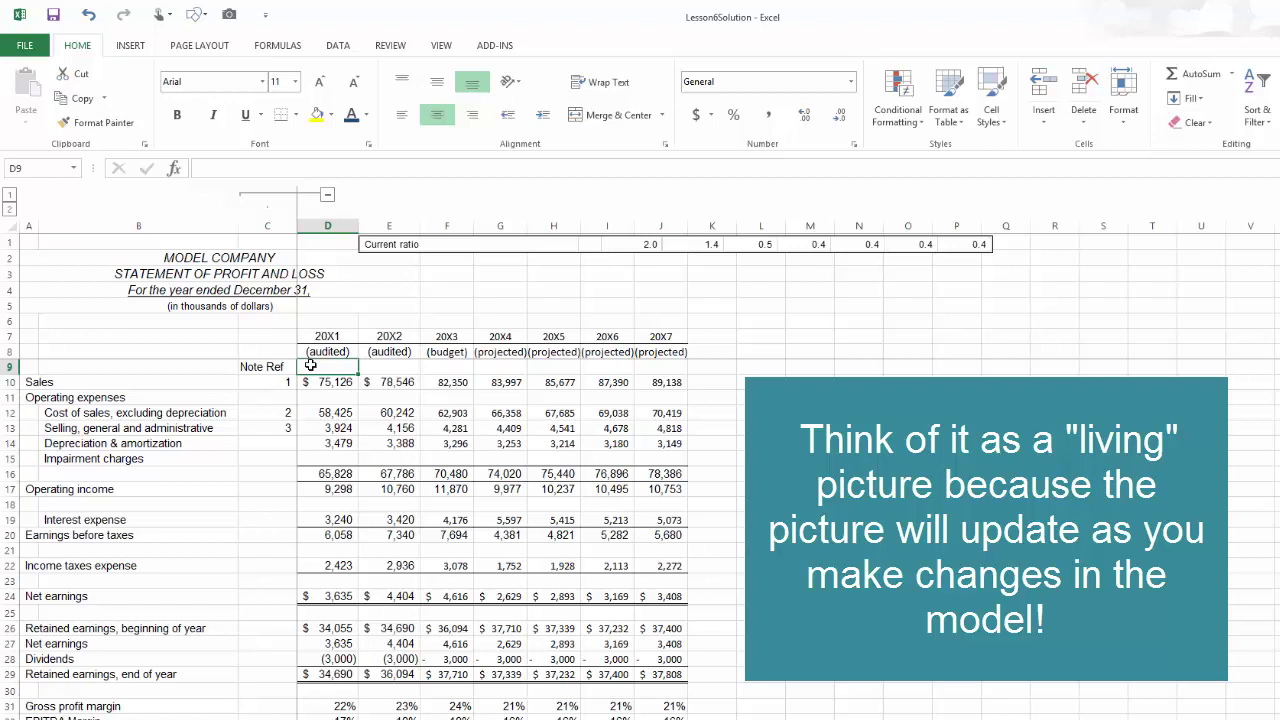
In the 20X4 project assumptions, set sales growth to 10%, cost of sales to 40% and selling, general and administrative cost escalation to 1%
scroll(311, 366, "down", 12)
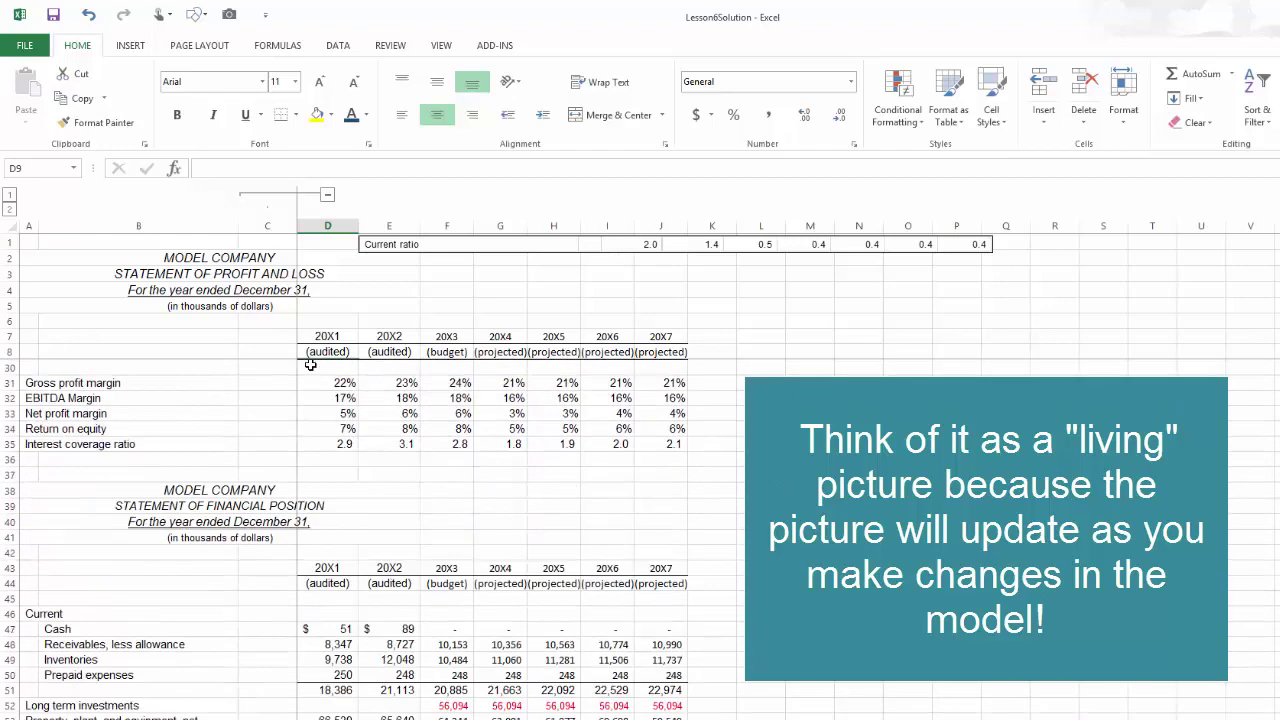
scroll(311, 366, "down", 3)
scroll(311, 366, "down", 9)
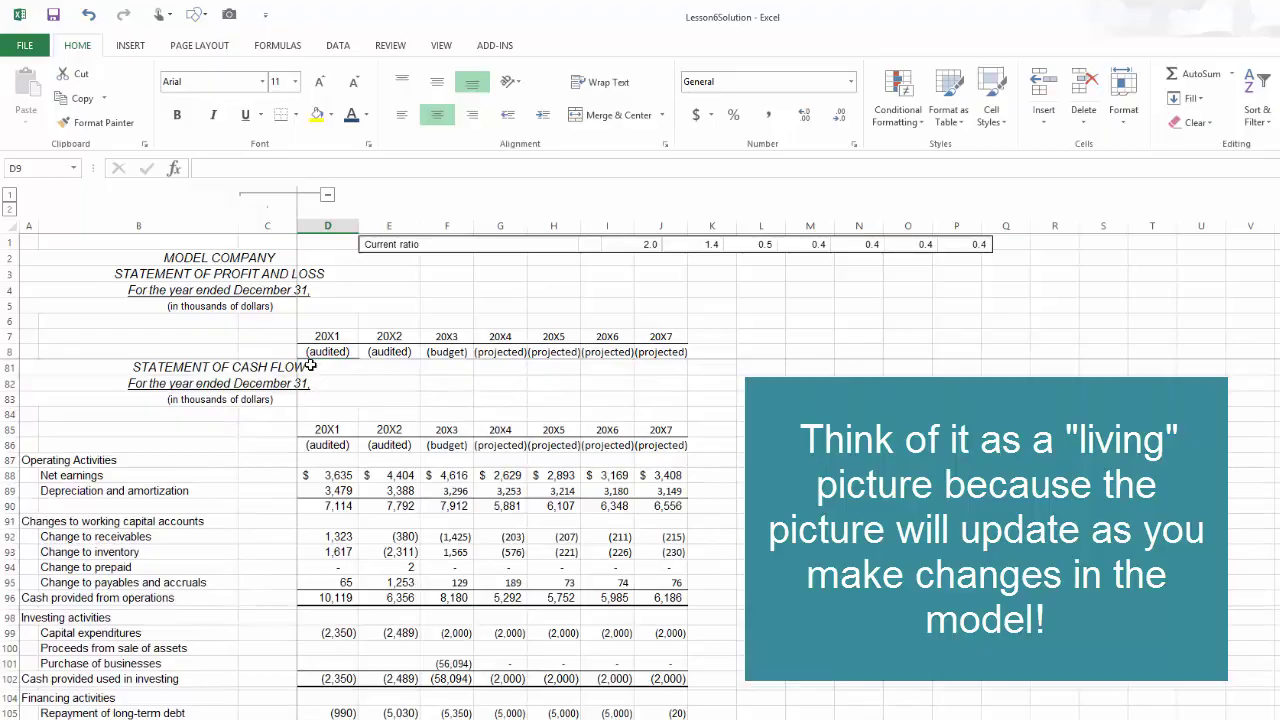
scroll(311, 366, "down", 15)
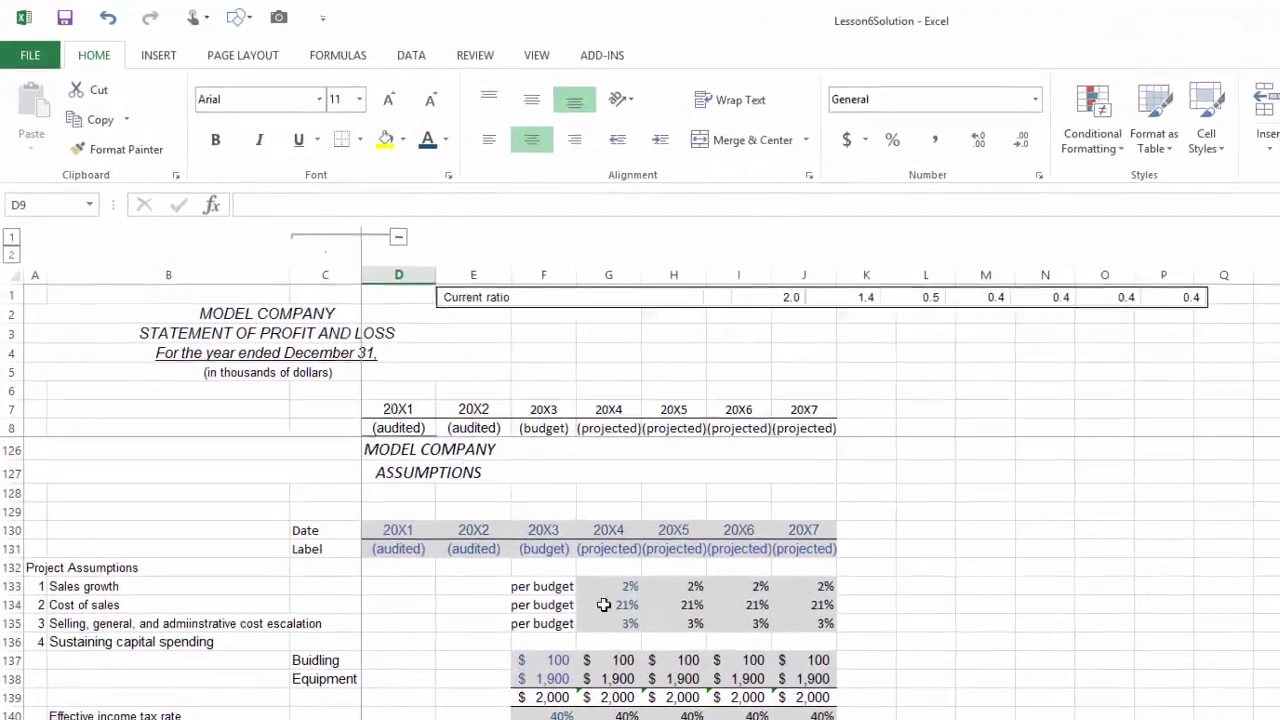
left_click(559, 540)
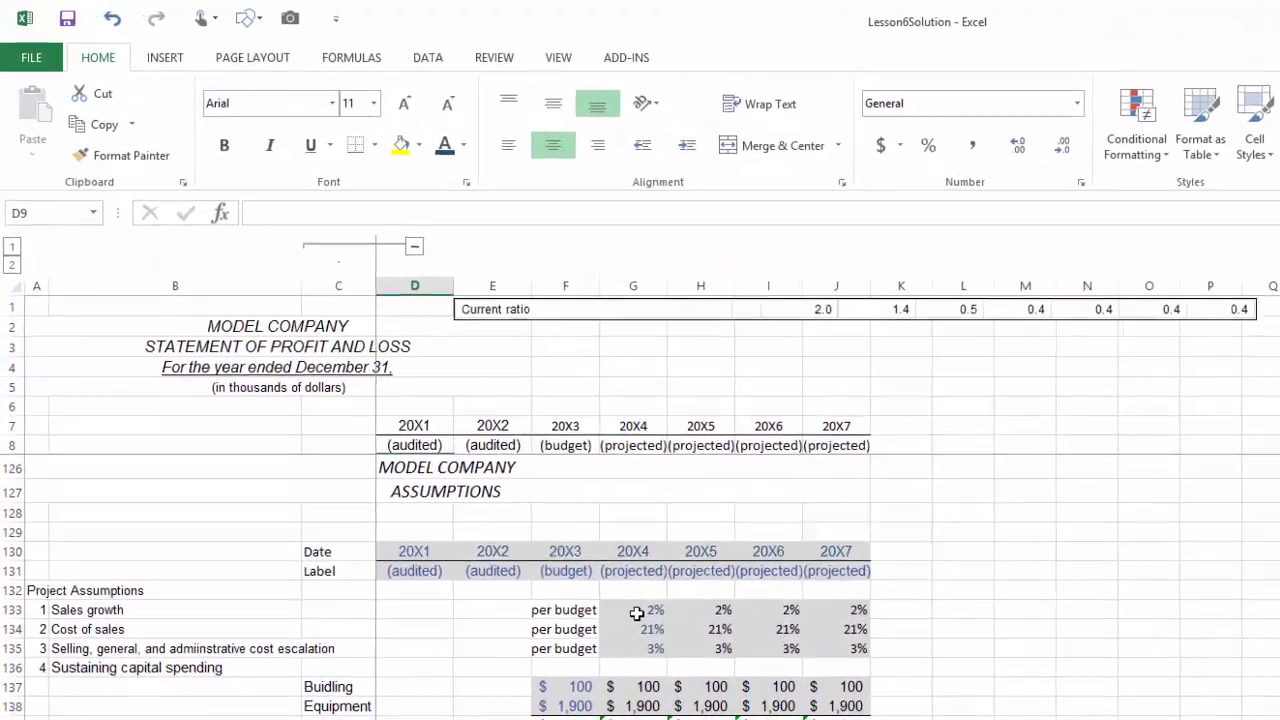
type("10")
key("Return")
type("40")
key("Return")
type("1")
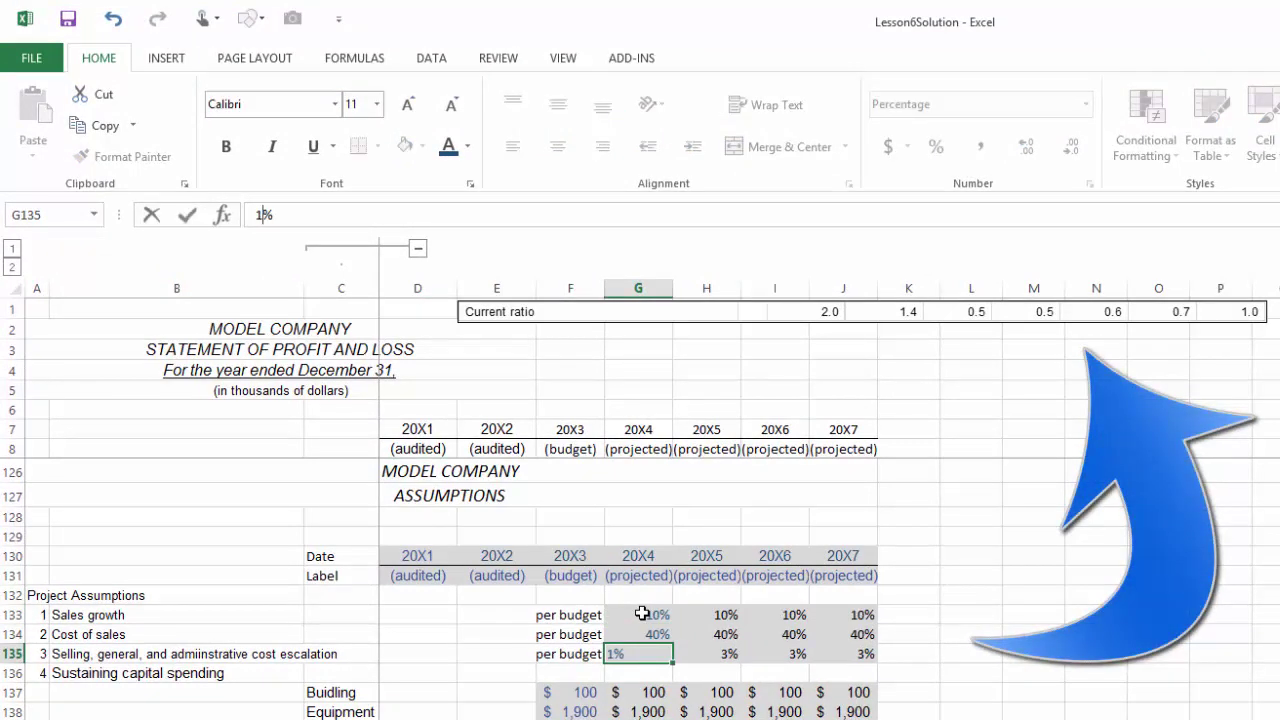
key("Return")
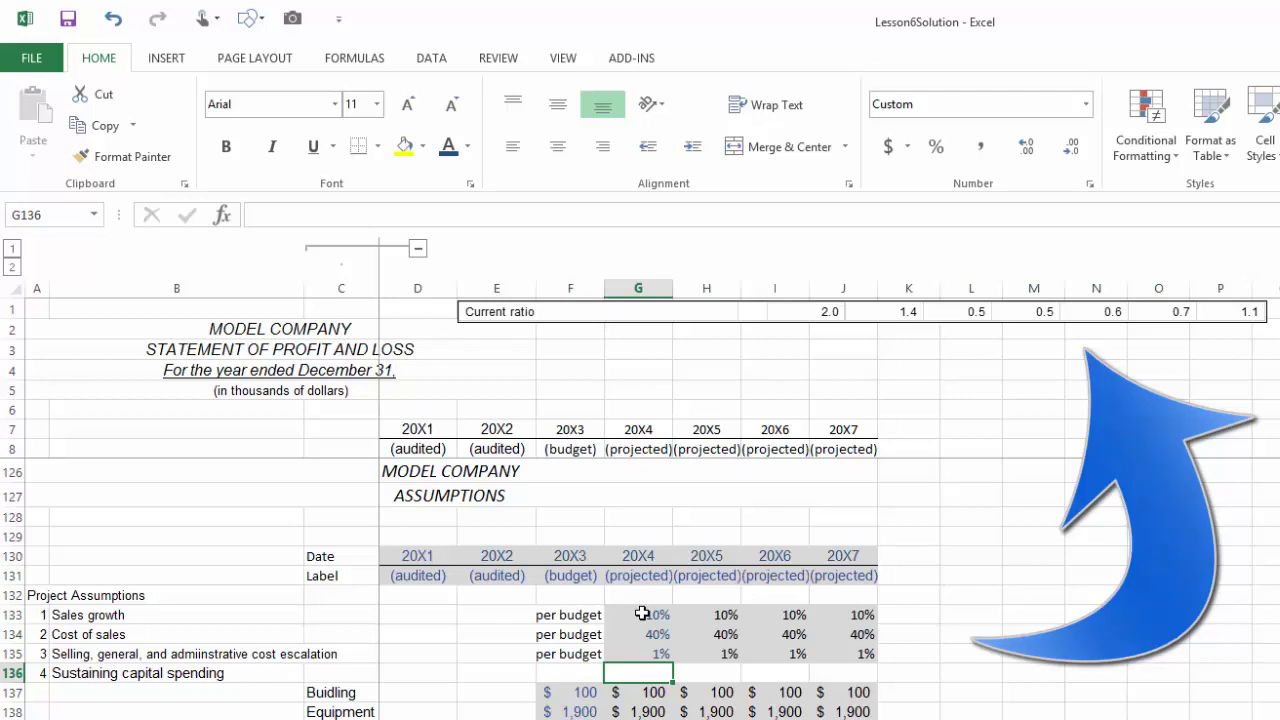
Copy the linked Current ratio picture and paste it at cell E1 of another profit and loss sheet using the destination theme
left_click(517, 314)
right_click(517, 314)
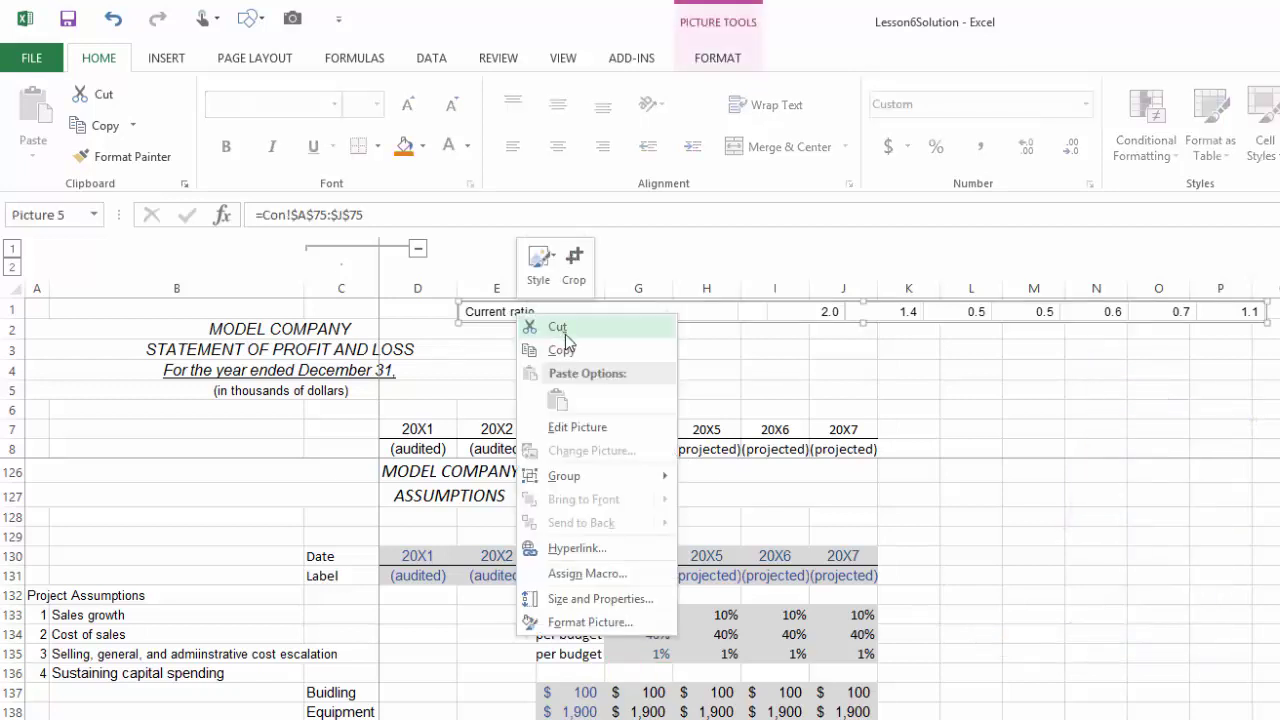
left_click(566, 349)
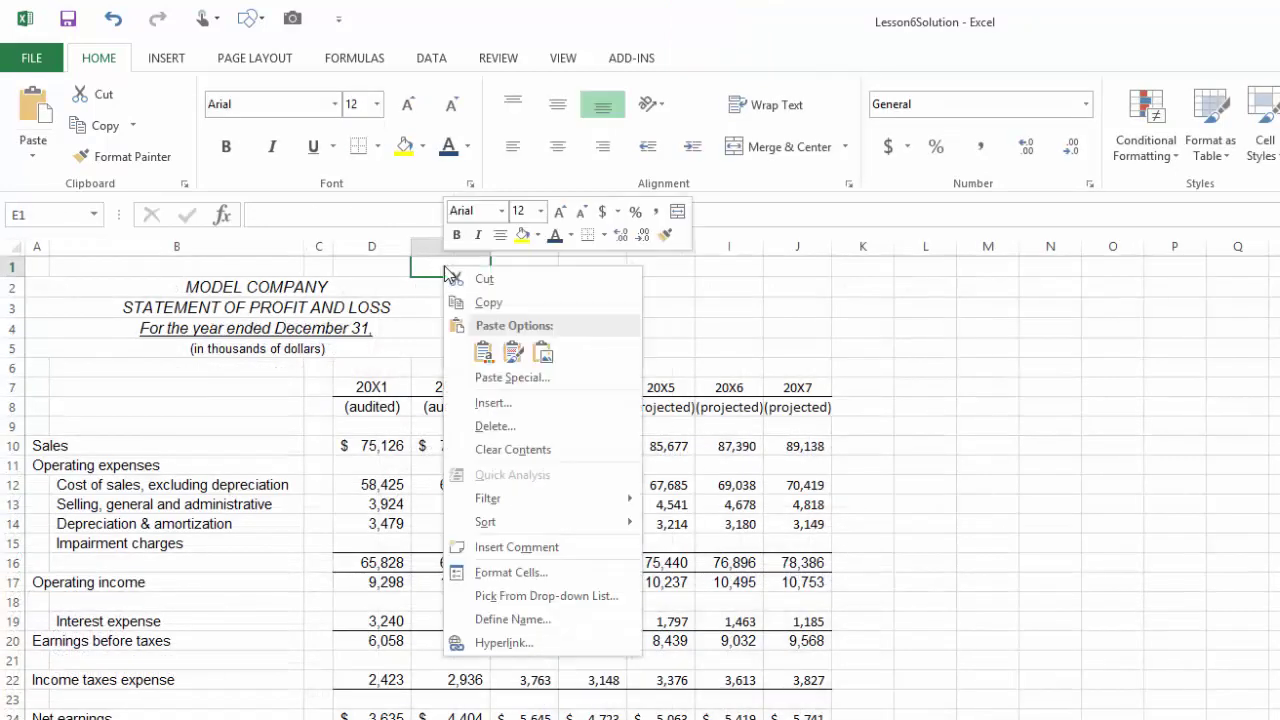
right_click(445, 267)
left_click(484, 352)
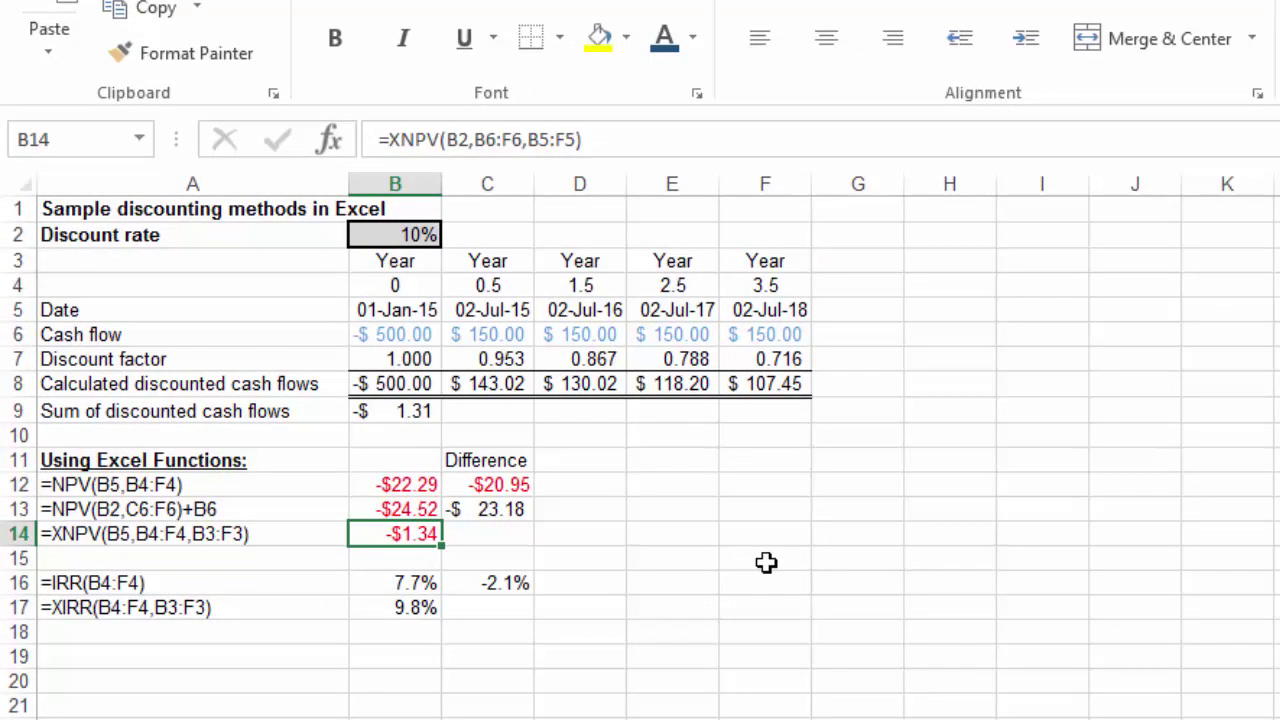
Examine the ranges used by the XNPV formula in B14 and the XIRR formula in B17, and the IRR difference formula in C16
key("F2")
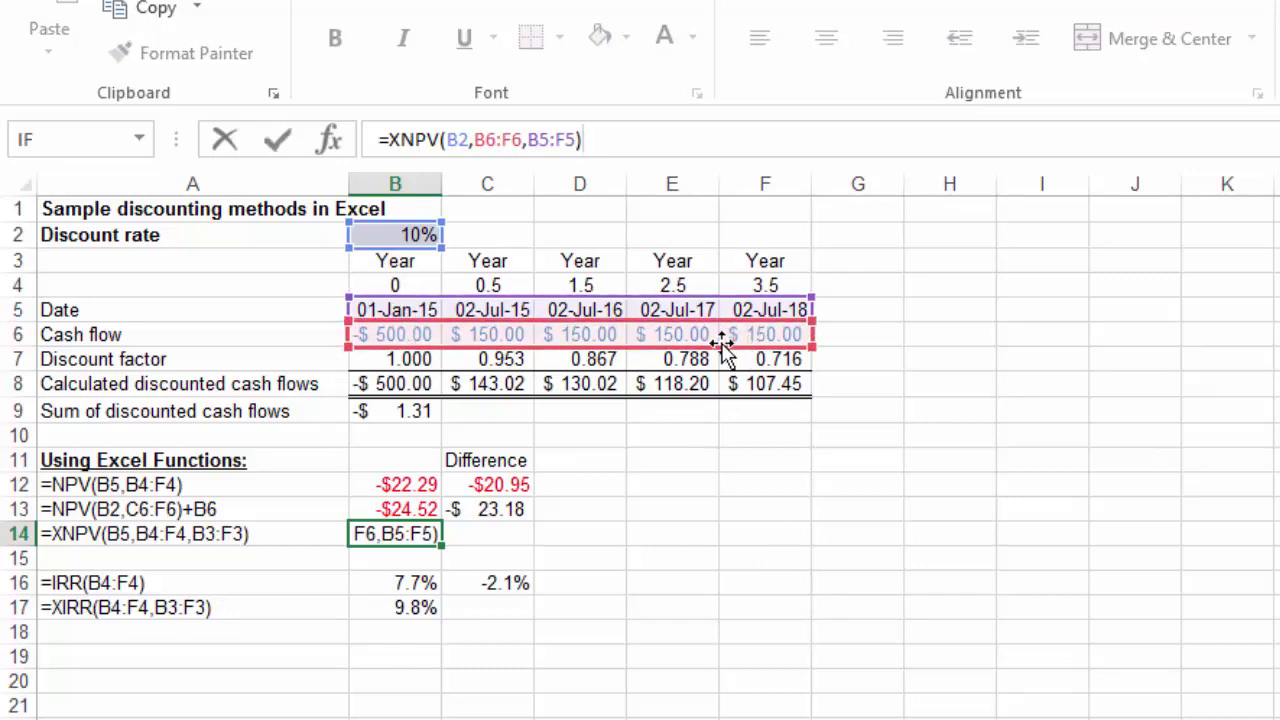
key("Return")
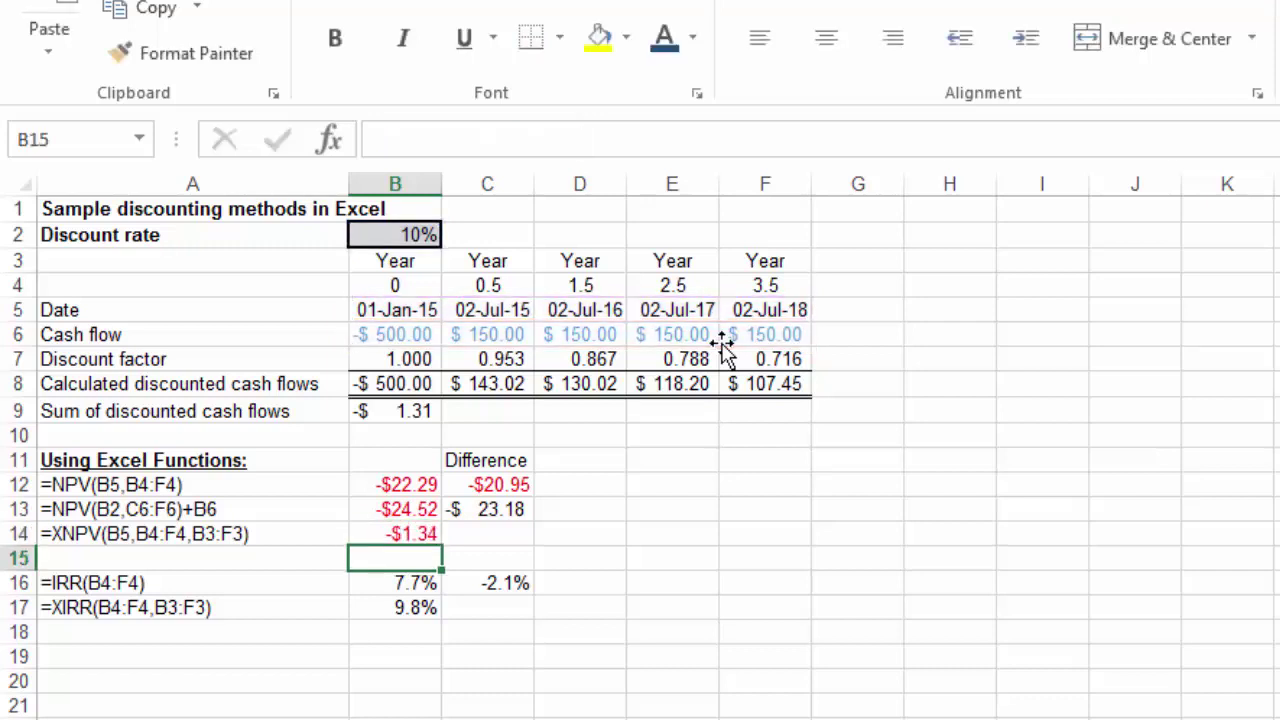
key("Down")
key("Down")
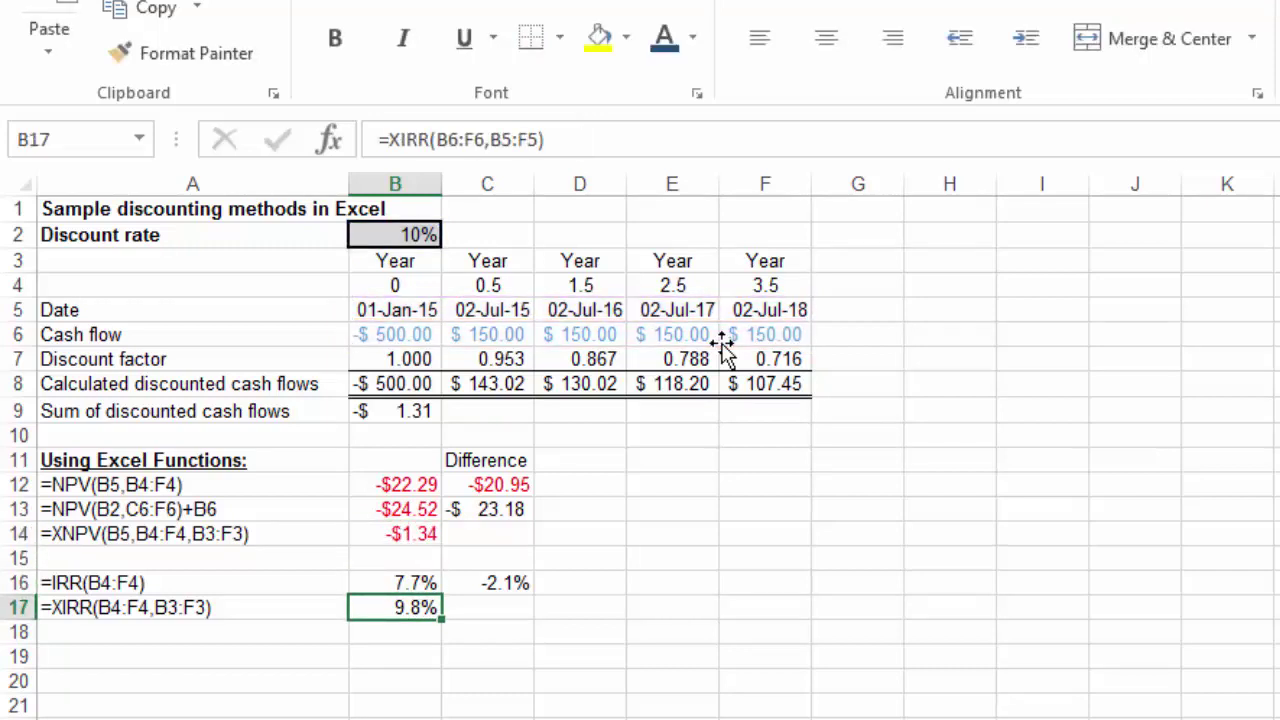
key("F2")
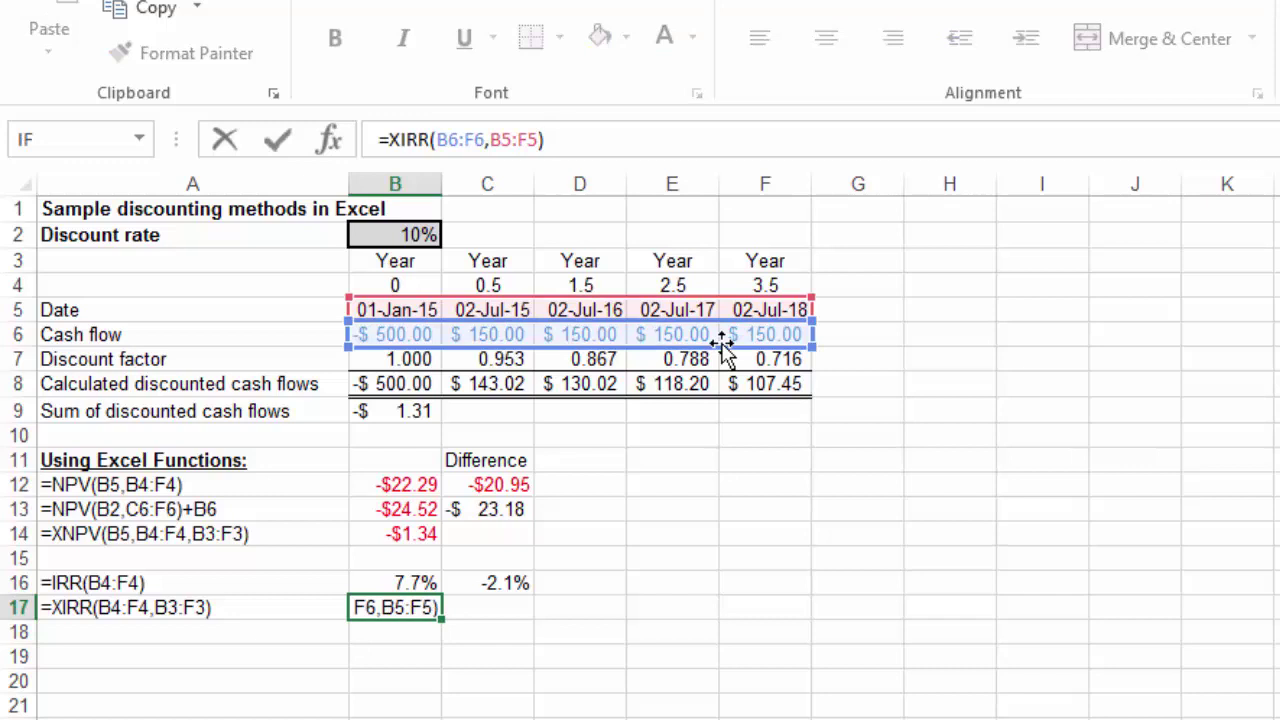
key("Tab")
key("Up")
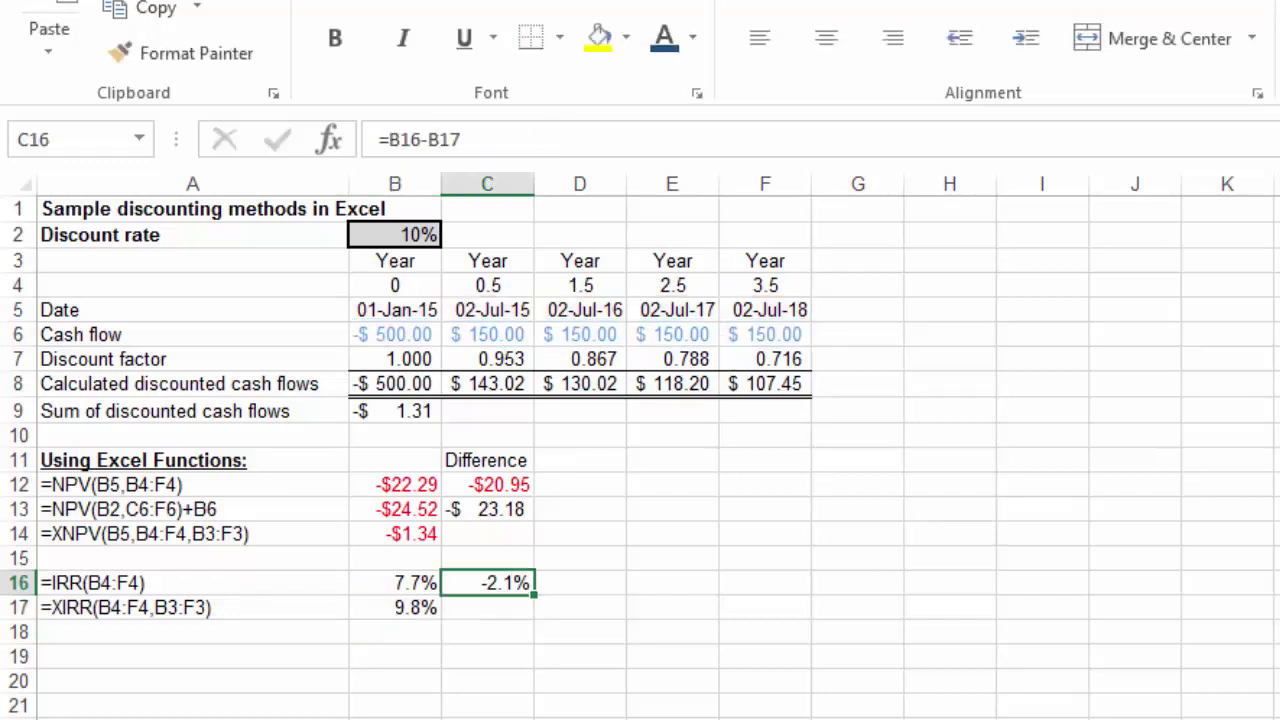